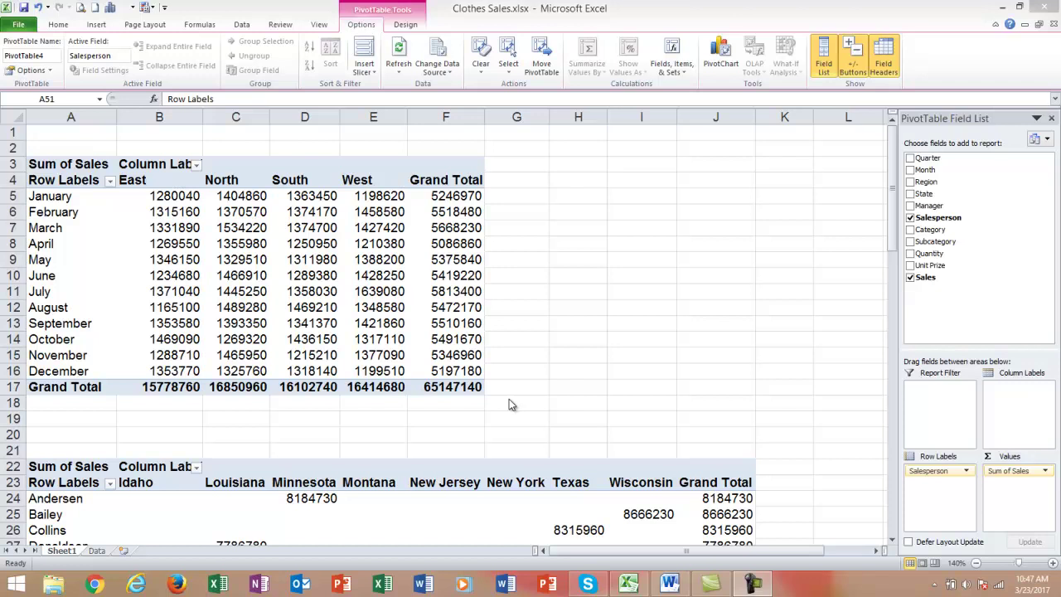
- Look over the PivotTable style options, the pivot table name field and the Options command list
{"action": "mouse_move", "coordinate": [326, 243]}
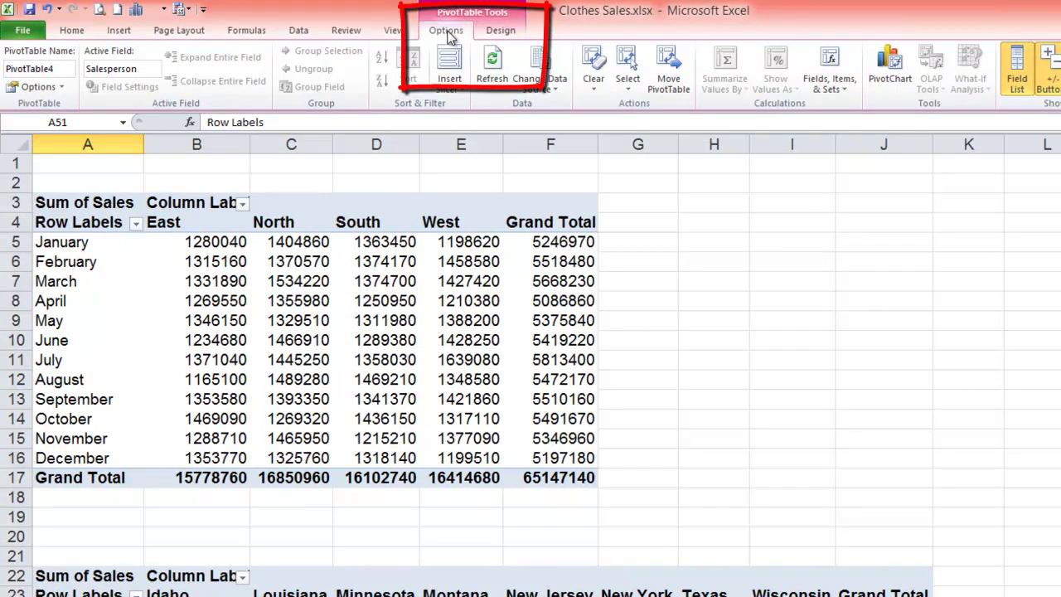
{"action": "left_click", "coordinate": [493, 37]}
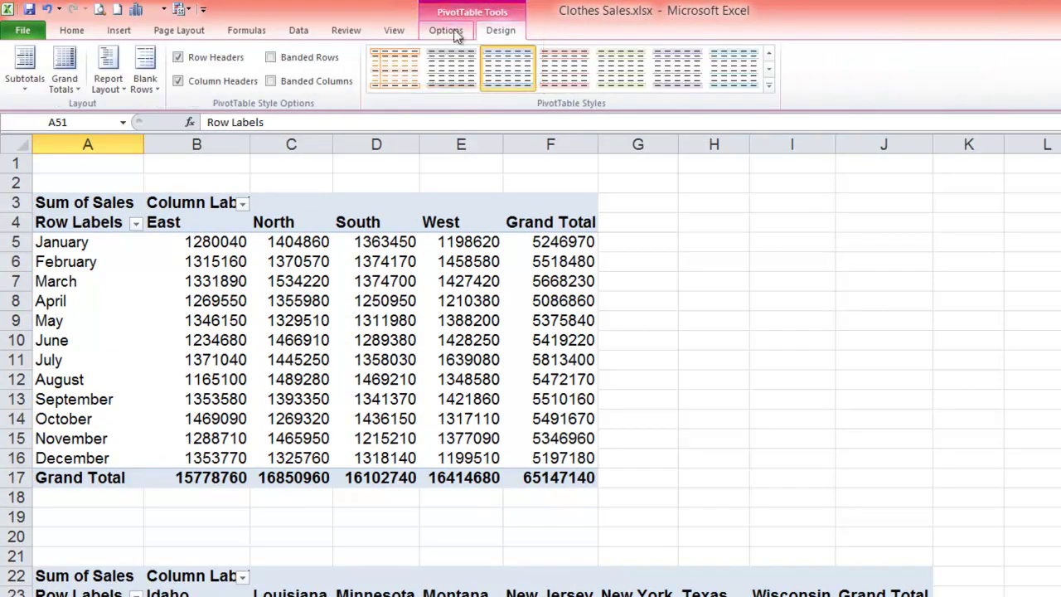
{"action": "left_click", "coordinate": [451, 34]}
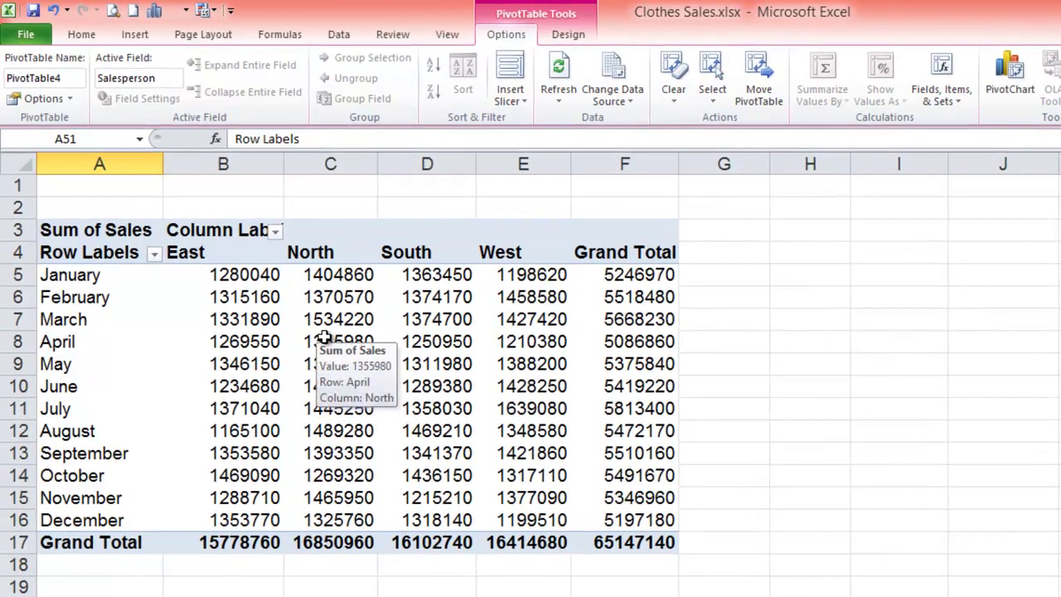
{"action": "left_click", "coordinate": [317, 300]}
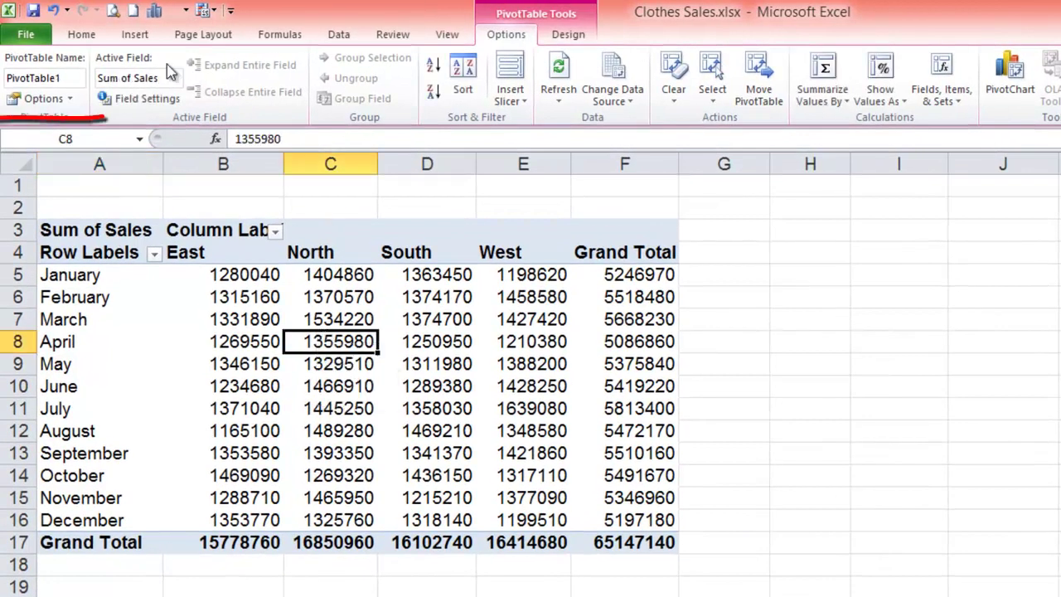
{"action": "left_click", "coordinate": [67, 77]}
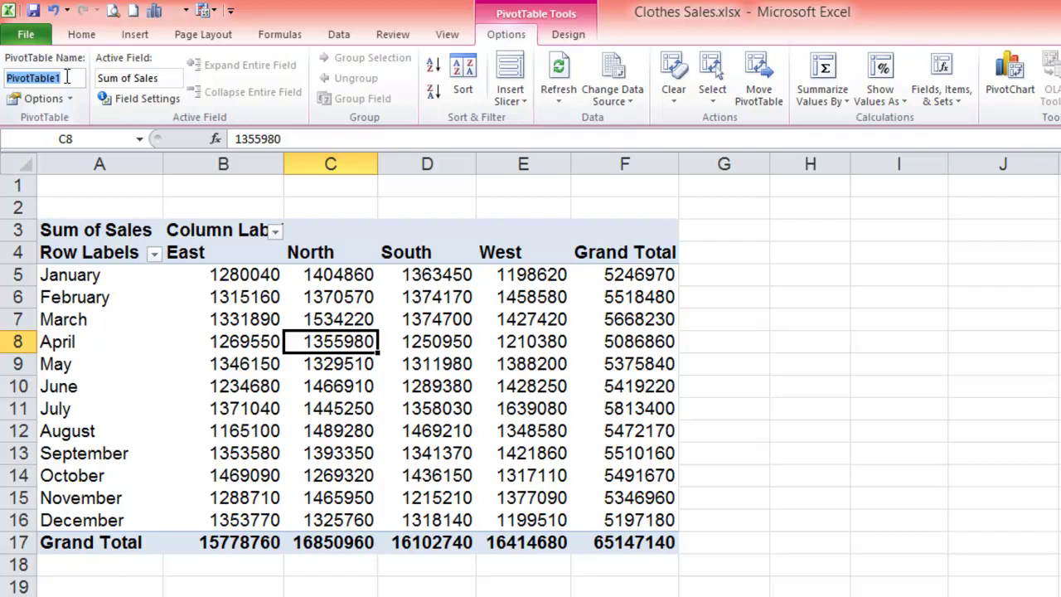
{"action": "left_click", "coordinate": [71, 99]}
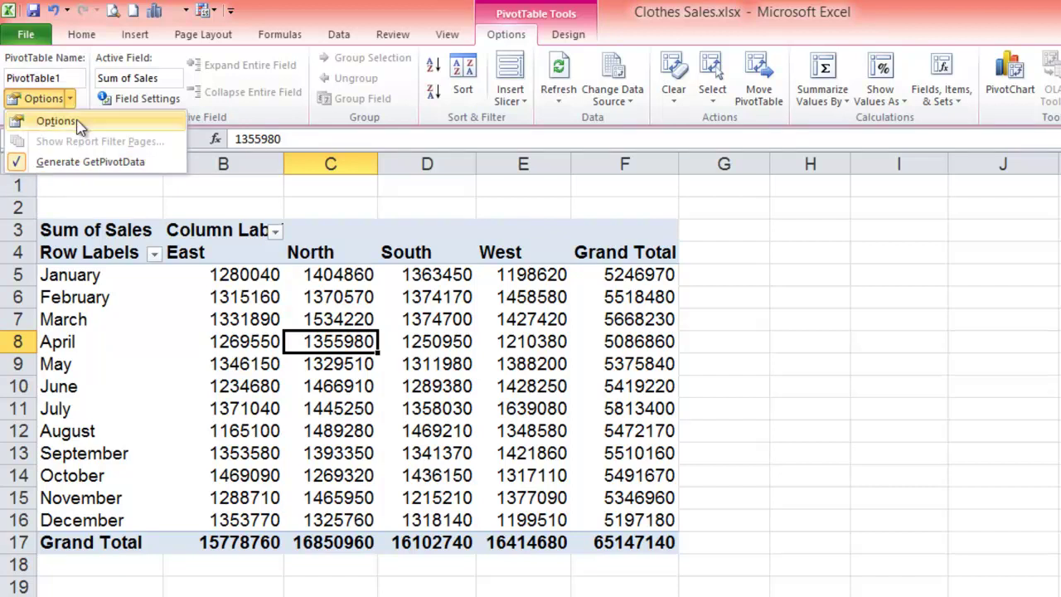
{"action": "left_click", "coordinate": [73, 98]}
- Sort the first pivot table's month rows in ascending order
{"action": "left_click", "coordinate": [348, 300]}
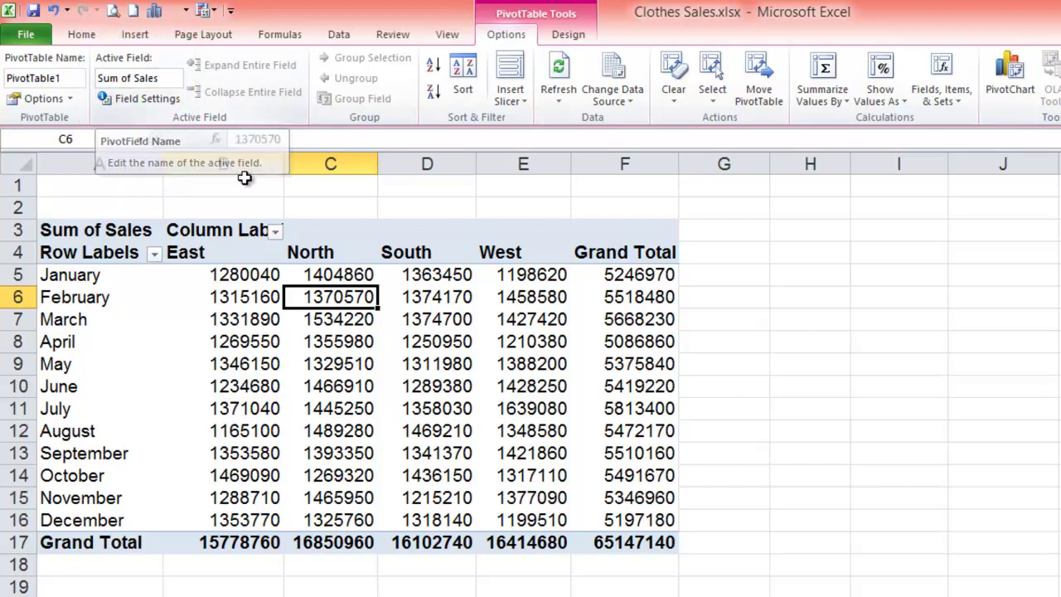
{"action": "left_click", "coordinate": [307, 248]}
{"action": "left_click", "coordinate": [316, 255]}
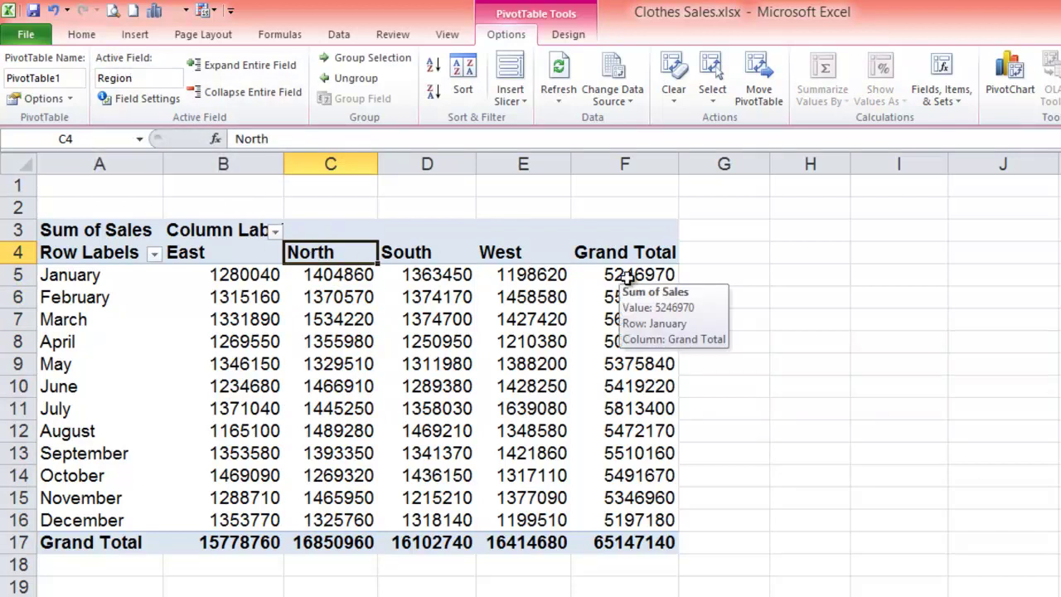
{"action": "left_click", "coordinate": [78, 302]}
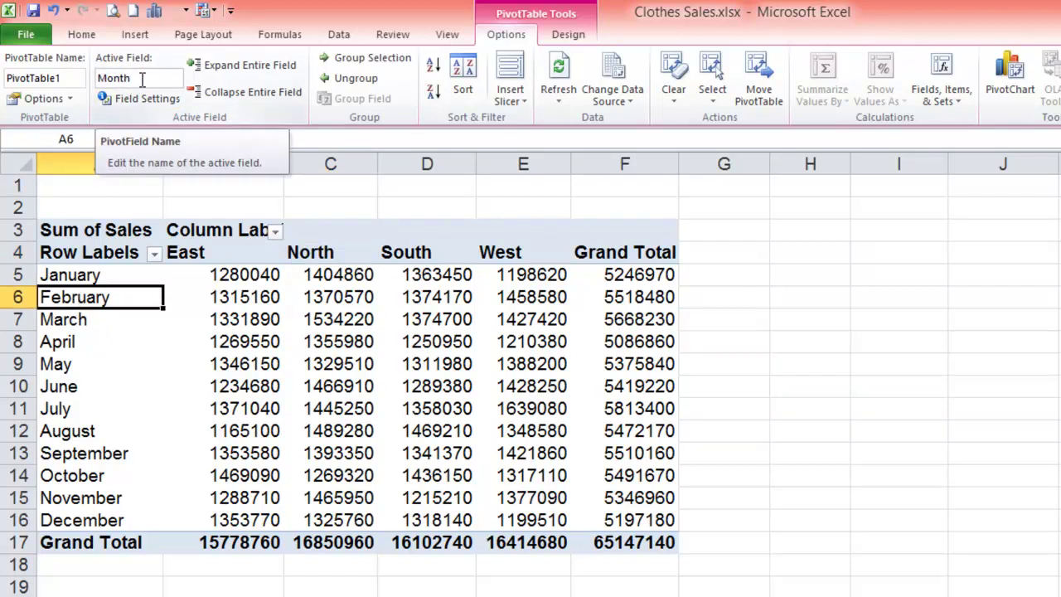
{"action": "left_click", "coordinate": [403, 341]}
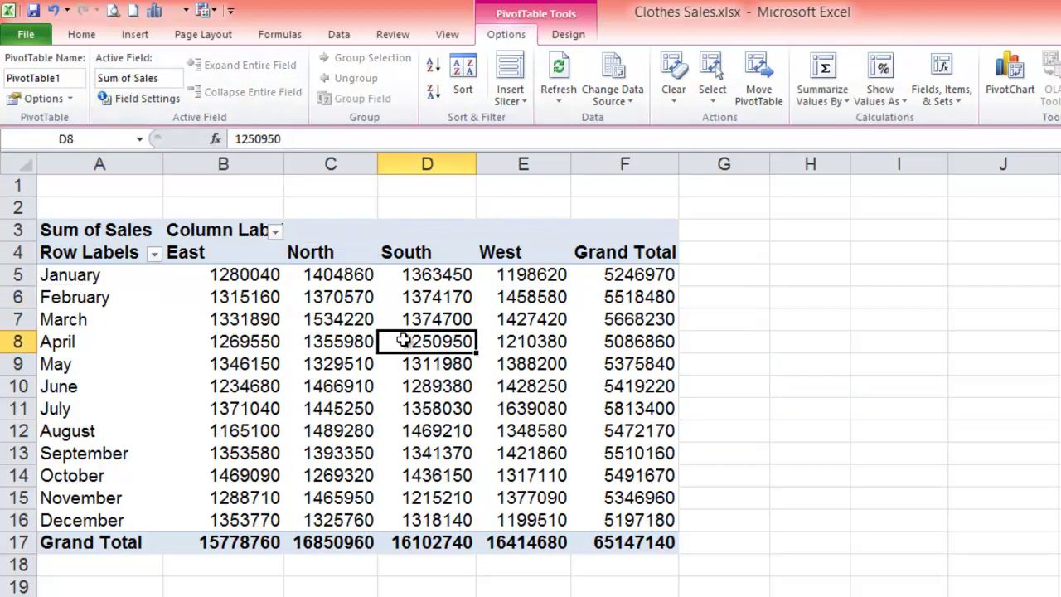
{"action": "key", "text": "Left"}
{"action": "key", "text": "Left"}
{"action": "key", "text": "Left"}
{"action": "key", "text": "Up"}
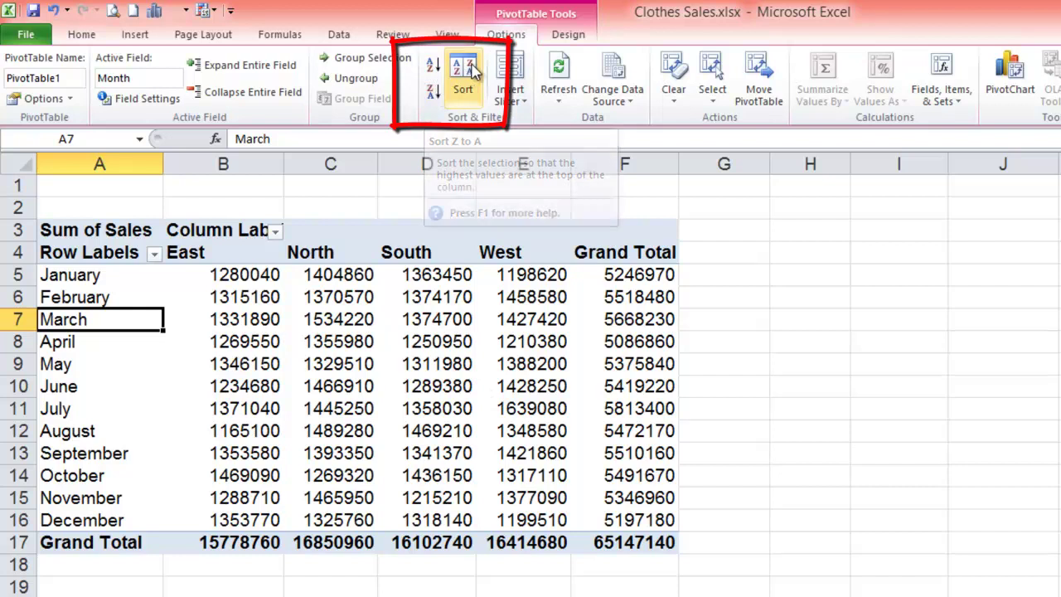
{"action": "left_click", "coordinate": [91, 276]}
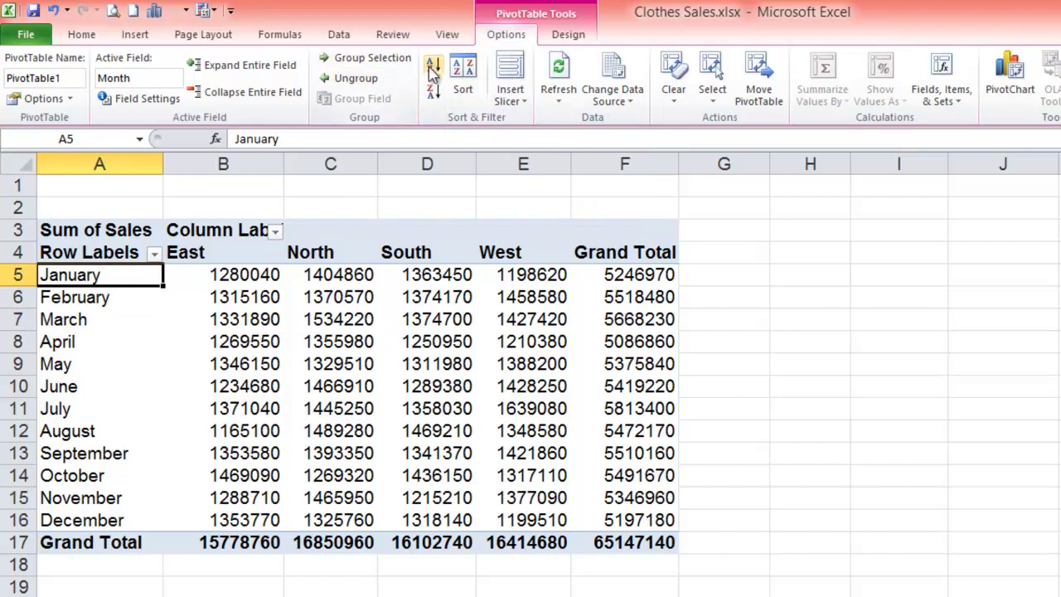
{"action": "left_click", "coordinate": [433, 66]}
{"action": "left_click", "coordinate": [101, 260]}
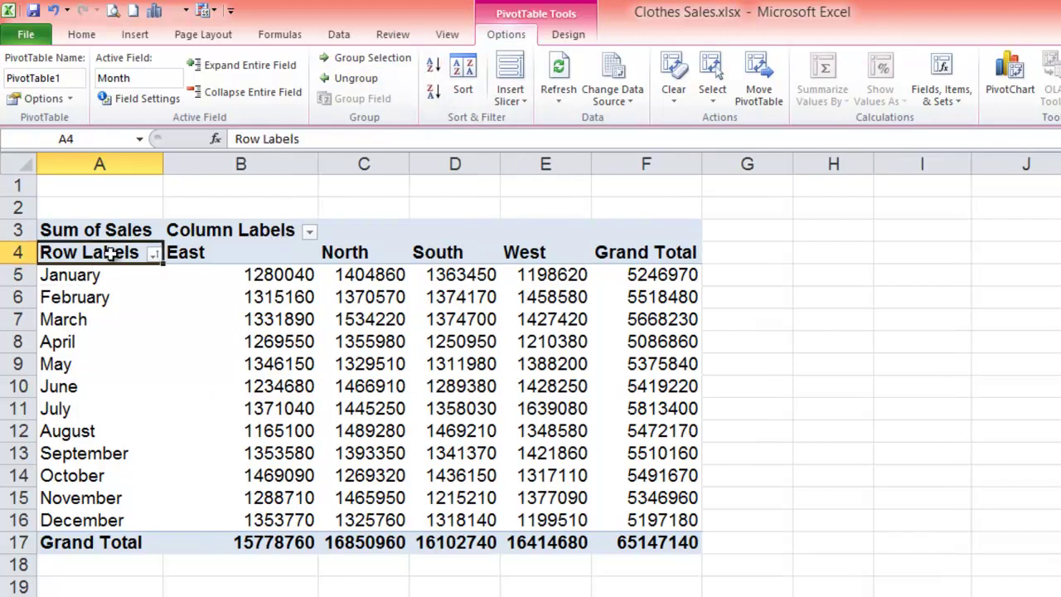
{"action": "left_click", "coordinate": [111, 281]}
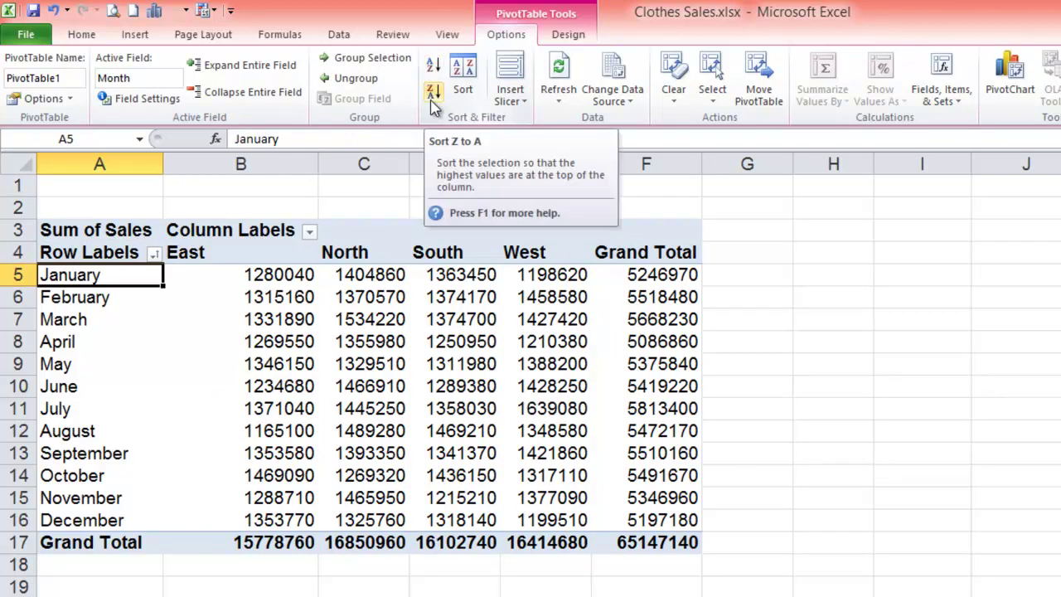
- Sort the second pivot's manager rows Z to A so Hastings is first and Andersen last
{"action": "scroll", "coordinate": [208, 351], "scroll_direction": "down", "scroll_amount": 2}
{"action": "scroll", "coordinate": [177, 310], "scroll_direction": "down", "scroll_amount": 2}
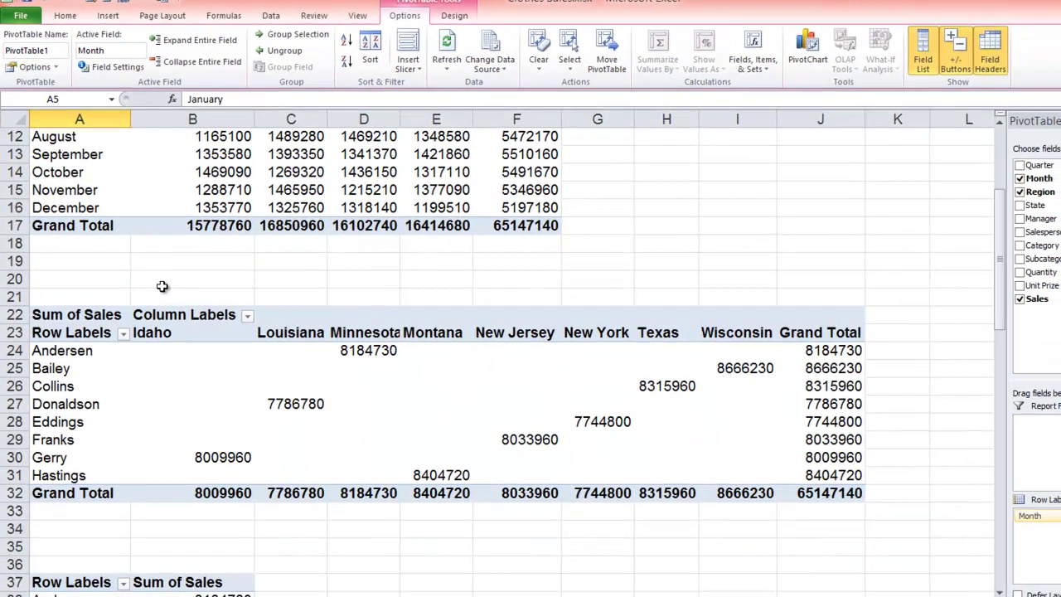
{"action": "left_click", "coordinate": [50, 348]}
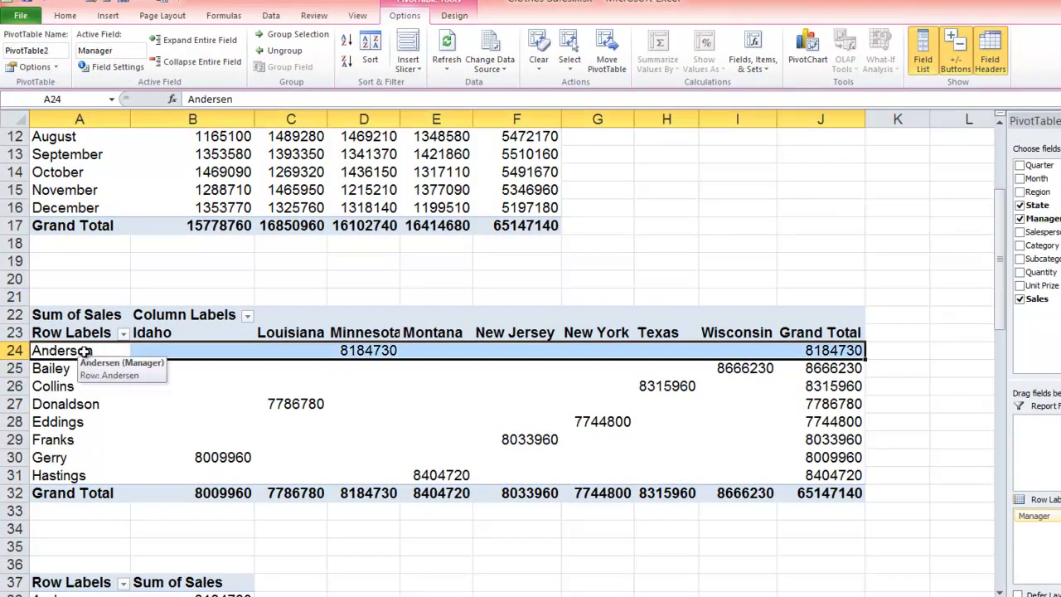
{"action": "left_click", "coordinate": [347, 45]}
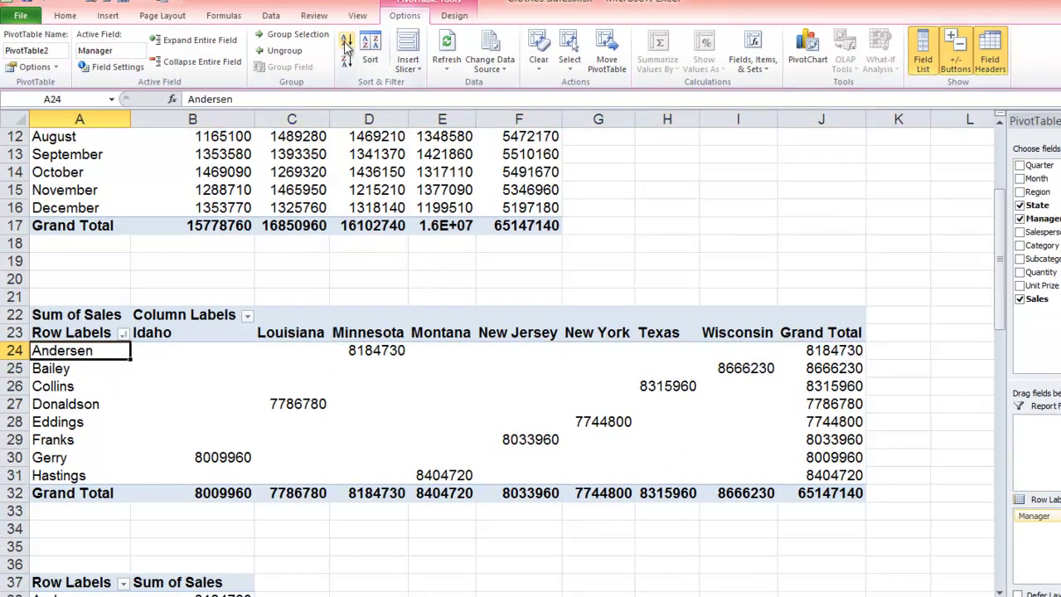
{"action": "left_click", "coordinate": [346, 63]}
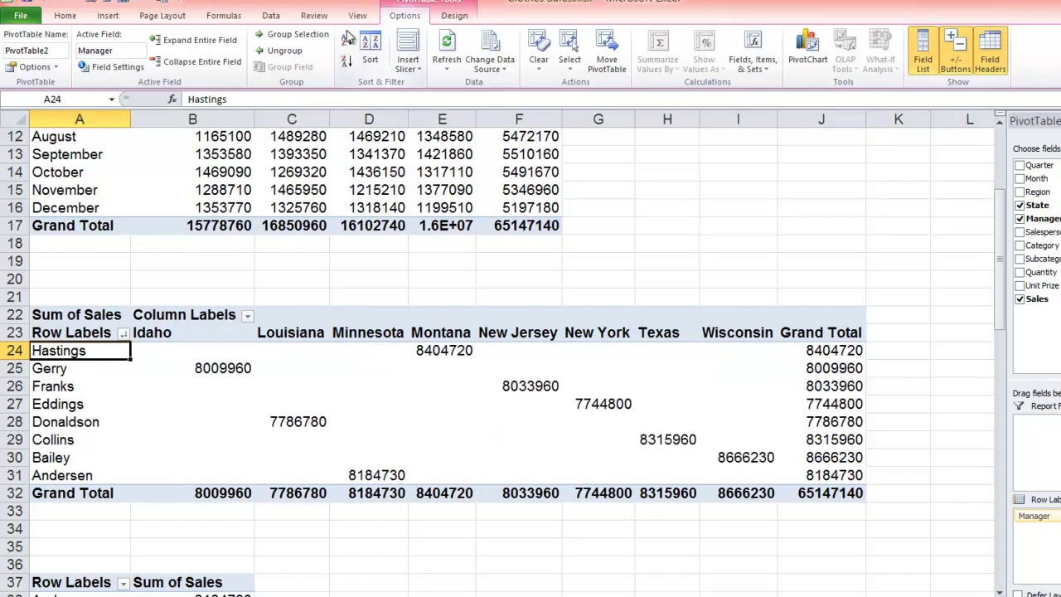
{"action": "left_click", "coordinate": [348, 40]}
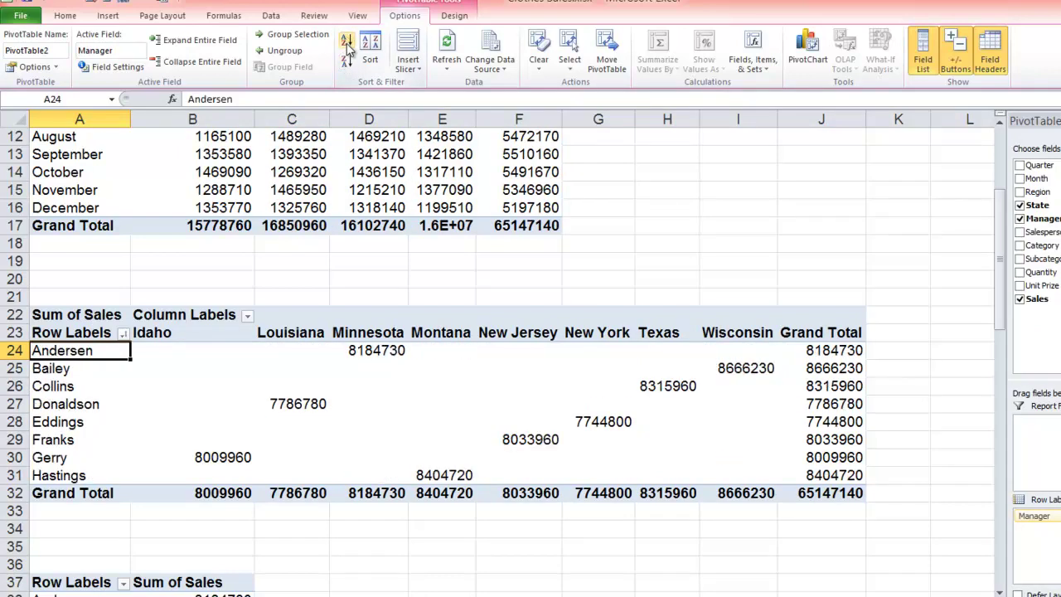
{"action": "left_click", "coordinate": [348, 67]}
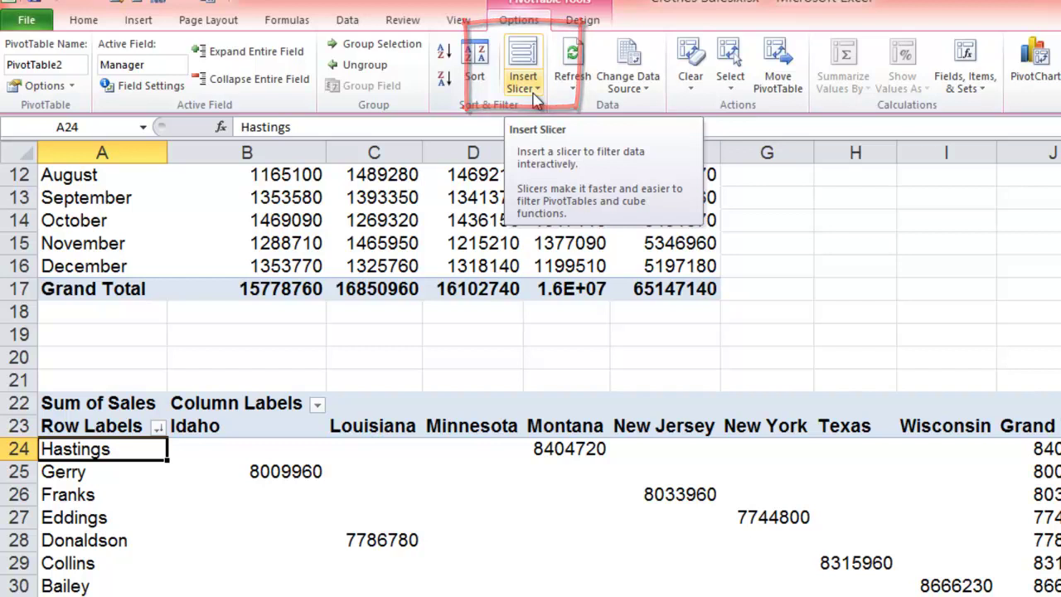
- Look at the pivot table Refresh choices and dismiss them without refreshing
{"action": "left_click", "coordinate": [253, 243]}
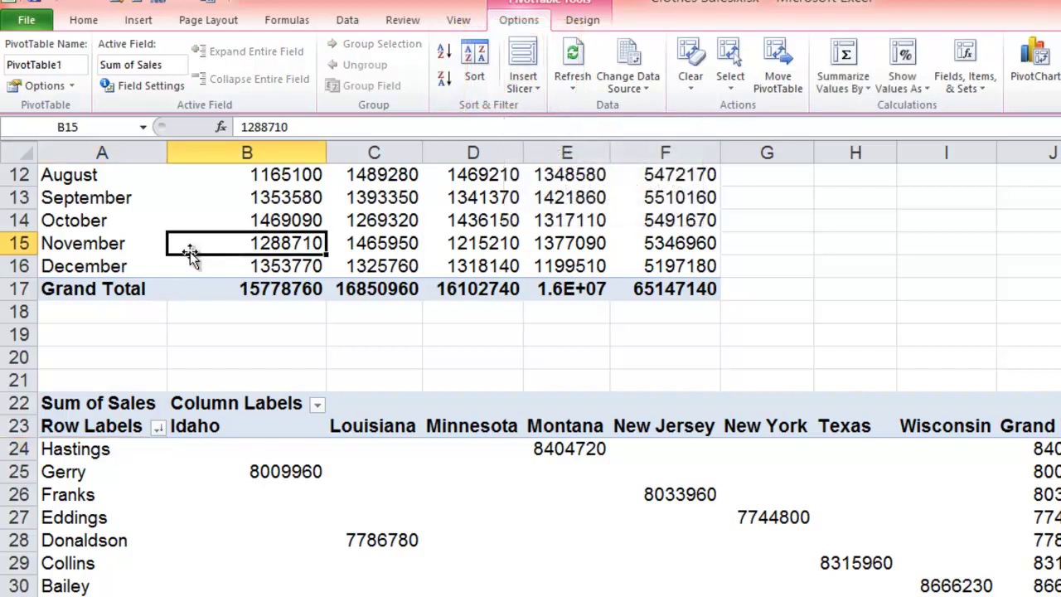
{"action": "scroll", "coordinate": [188, 251], "scroll_direction": "up", "scroll_amount": 2}
{"action": "scroll", "coordinate": [190, 251], "scroll_direction": "up", "scroll_amount": 1}
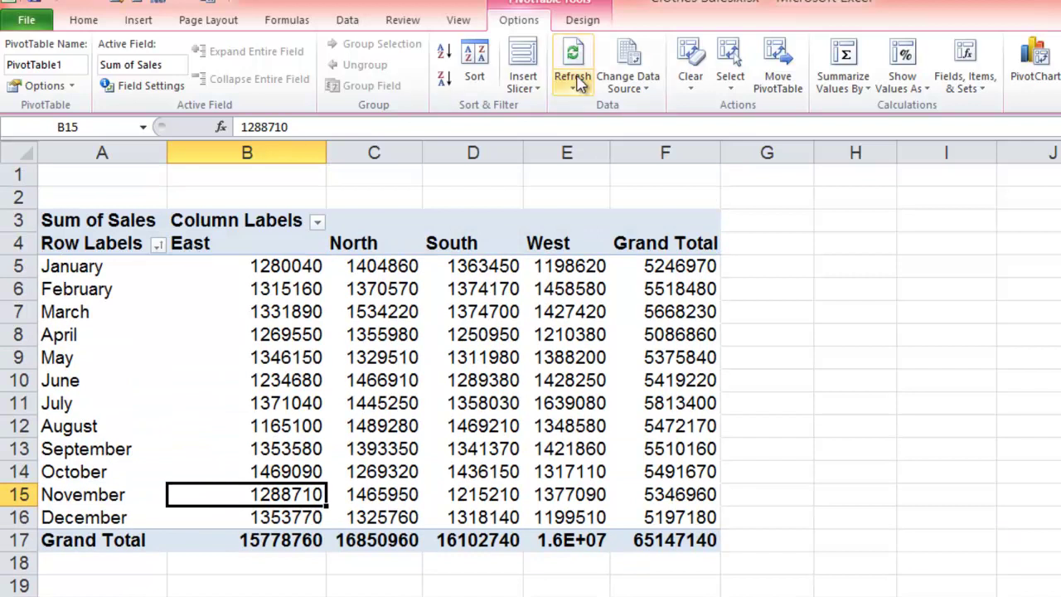
{"action": "left_click", "coordinate": [576, 92]}
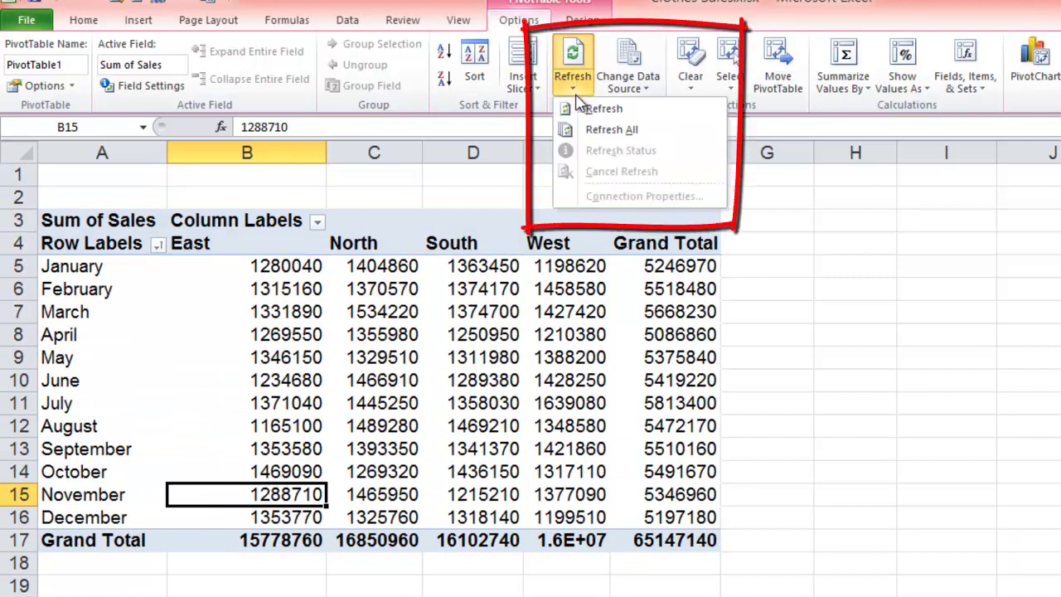
{"action": "left_click", "coordinate": [312, 315]}
- Switch to the Data sheet holding the raw clothes sales records
{"action": "left_click", "coordinate": [302, 312]}
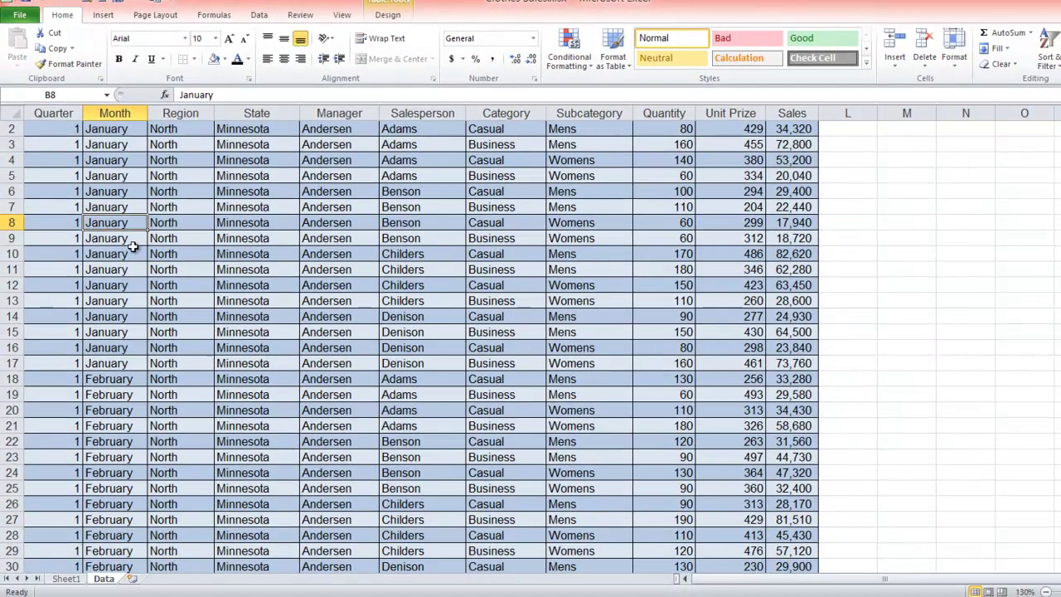
{"action": "left_click", "coordinate": [103, 253]}
{"action": "left_click", "coordinate": [124, 365]}
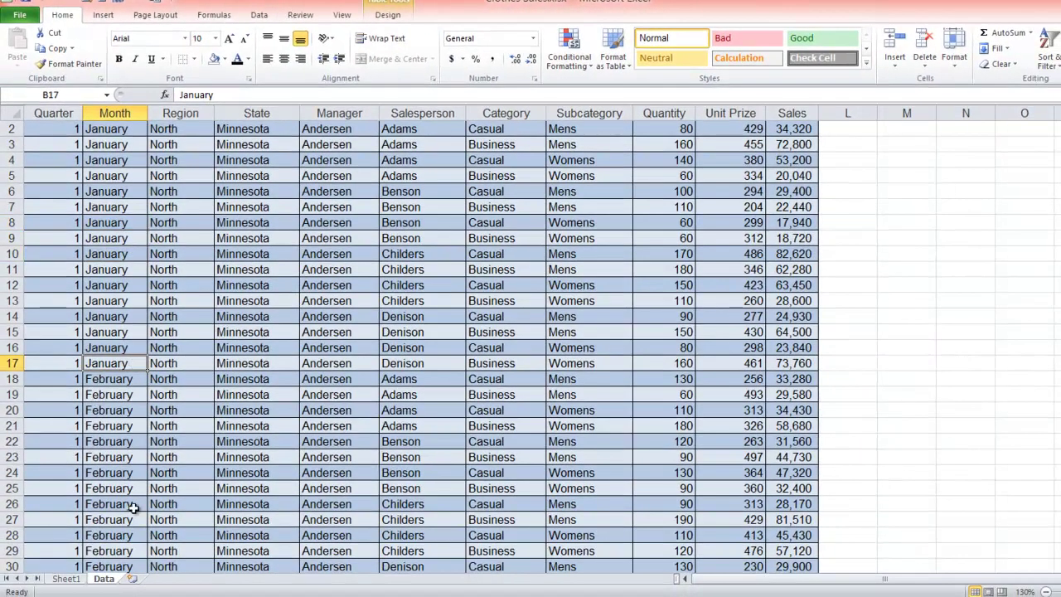
- On Sheet1, widen pivot column E so West's 16414680 grand total shows in full
{"action": "left_click", "coordinate": [70, 579]}
{"action": "left_click", "coordinate": [502, 402]}
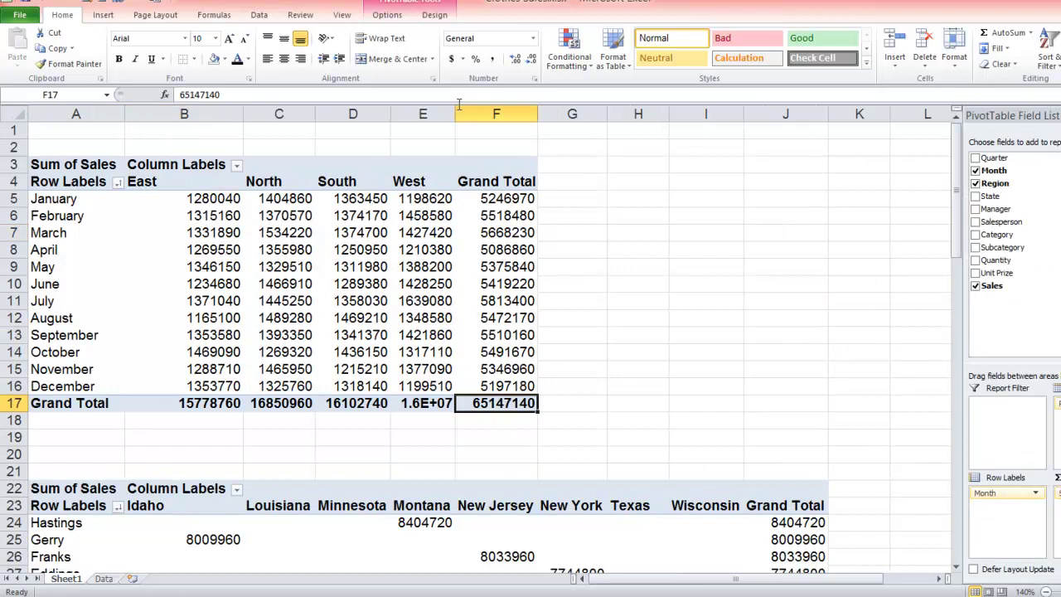
{"action": "left_click_drag", "start_coordinate": [457, 110], "coordinate": [478, 110]}
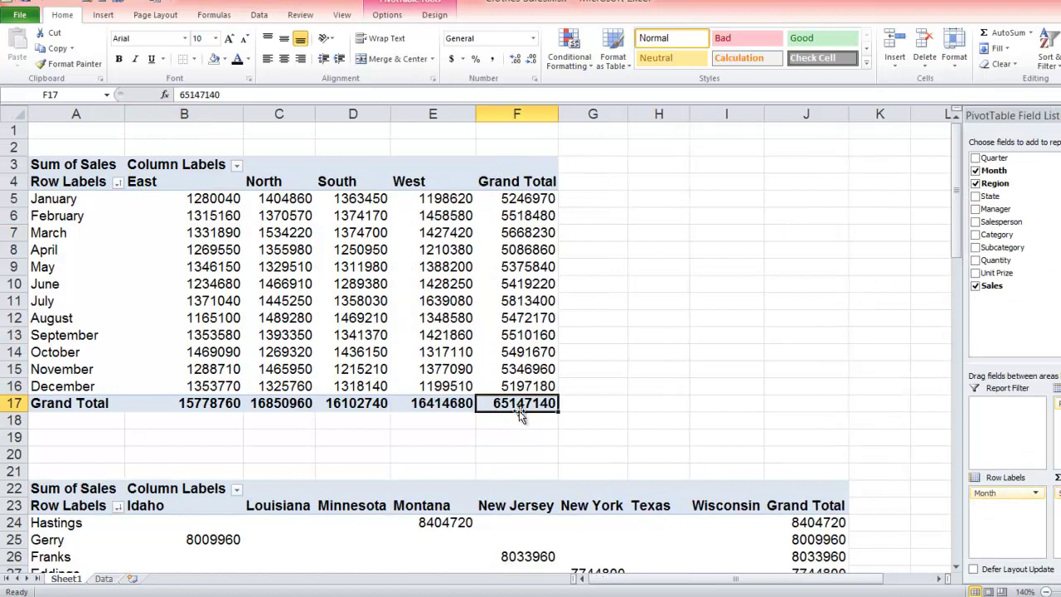
- Go back to the Data sheet of source sales records
{"action": "left_click", "coordinate": [104, 579]}
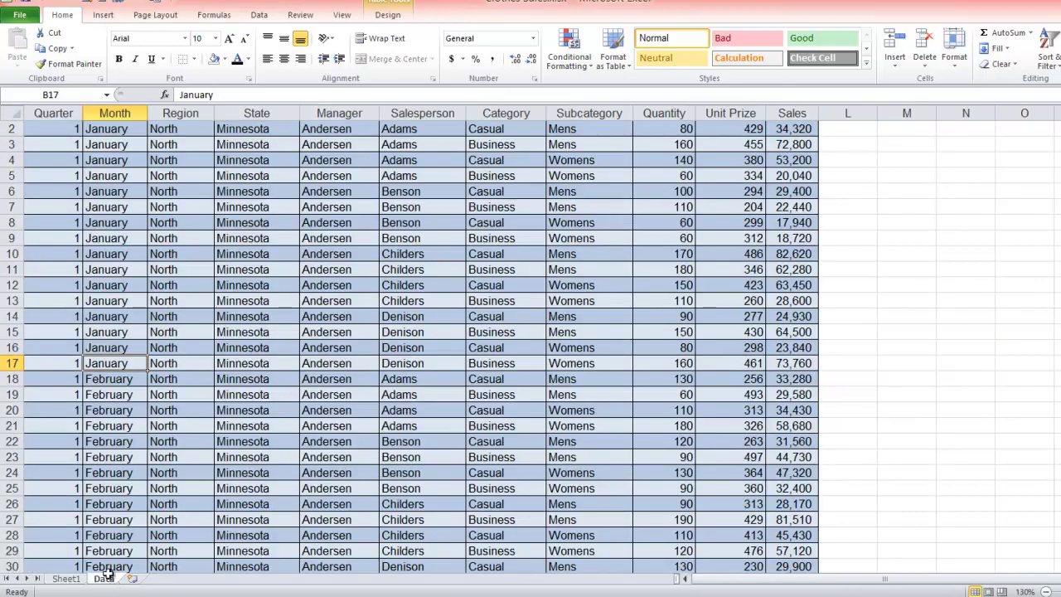
{"action": "left_click", "coordinate": [58, 364]}
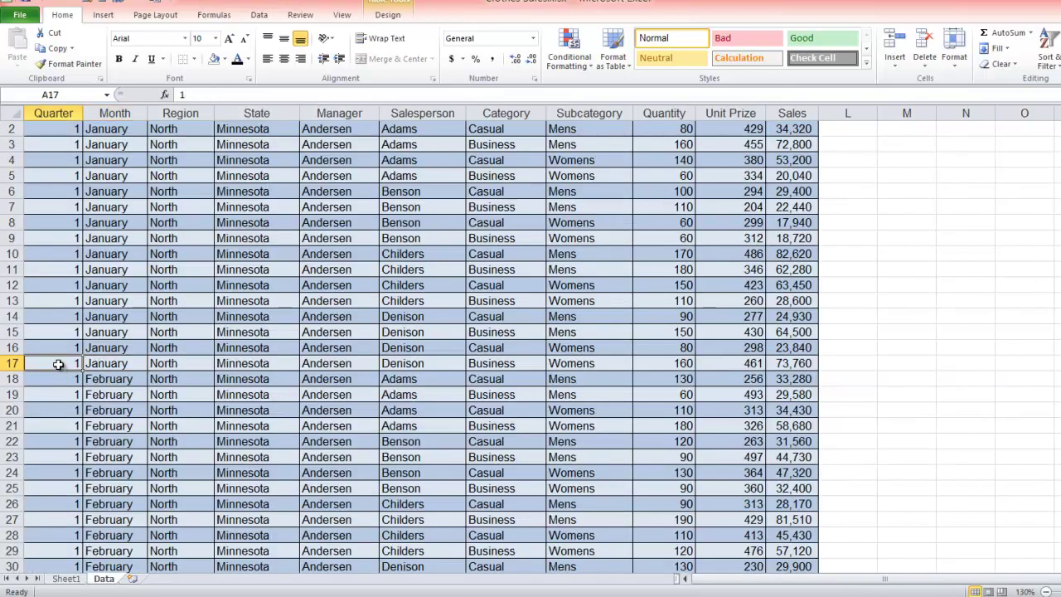
{"action": "scroll", "coordinate": [58, 365], "scroll_direction": "up", "scroll_amount": 1}
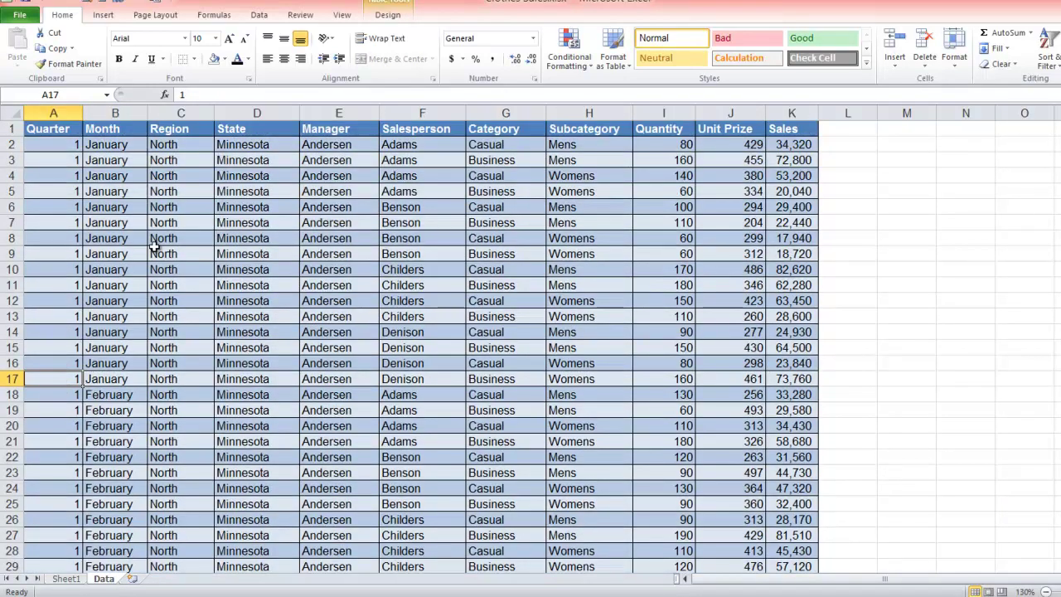
- Jump to the last record at row 1537, a December West, Montana sale of 22,300
{"action": "left_click", "coordinate": [199, 331]}
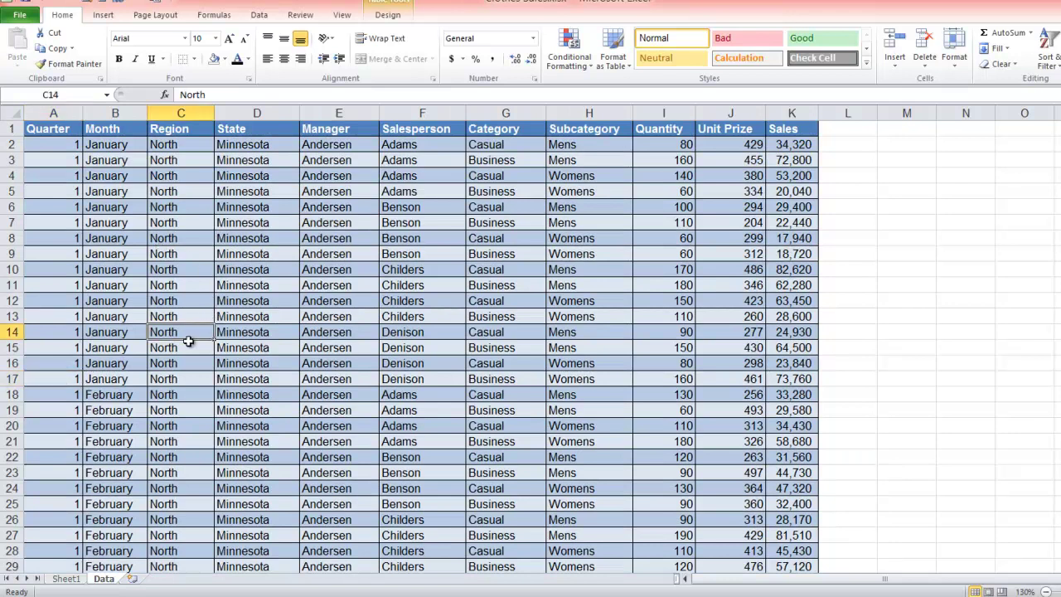
{"action": "key", "text": "ctrl+Down"}
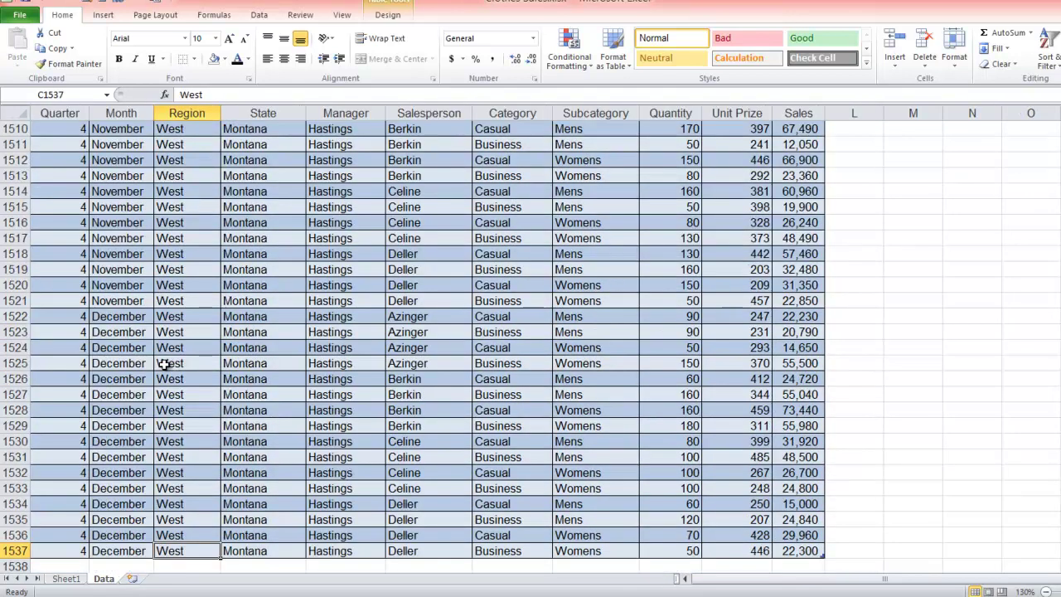
{"action": "scroll", "coordinate": [164, 367], "scroll_direction": "down", "scroll_amount": 1}
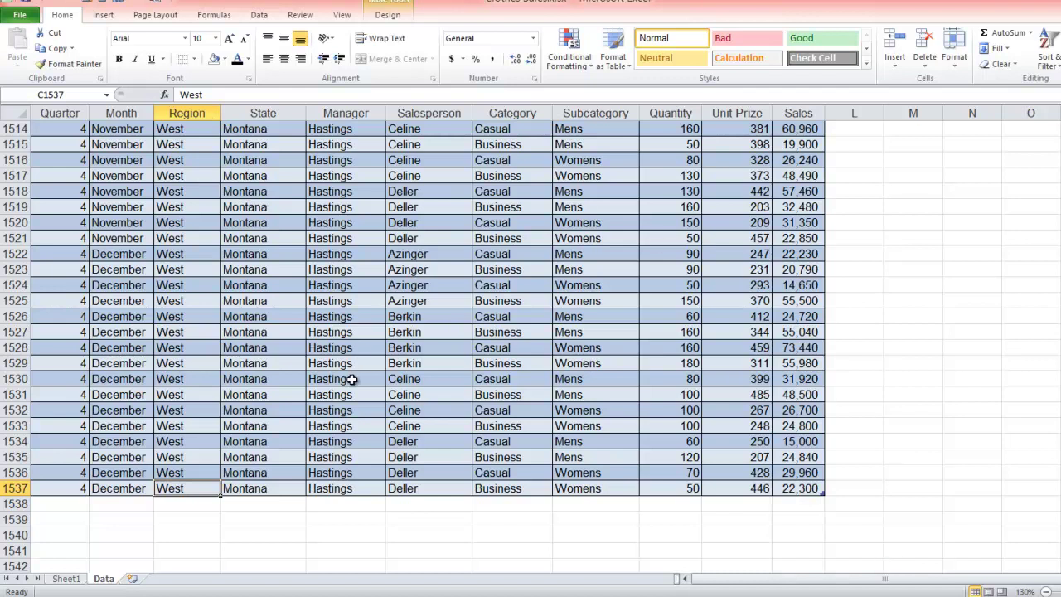
{"action": "left_click", "coordinate": [65, 578]}
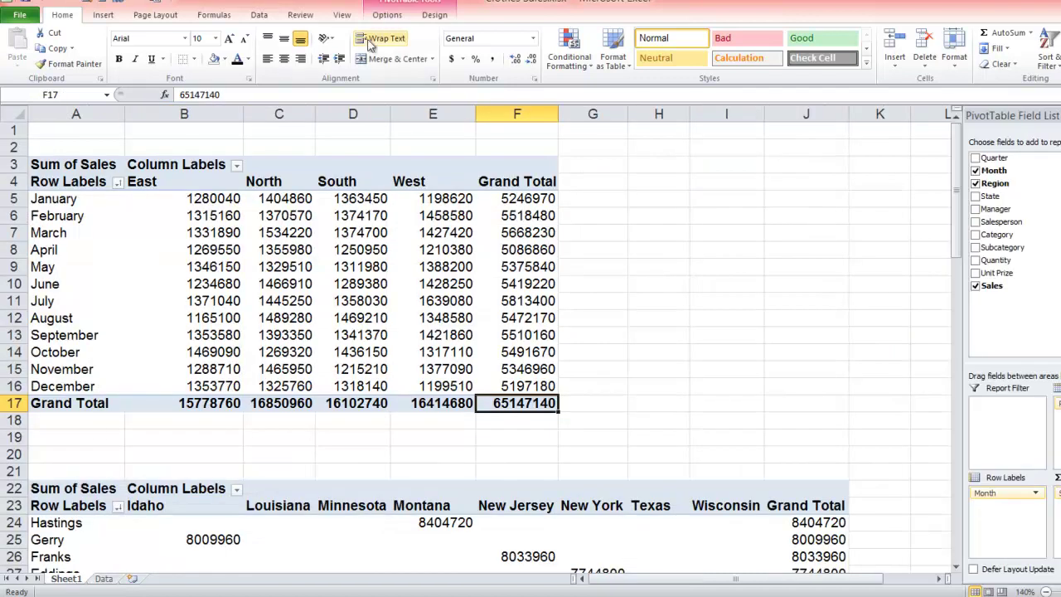
{"action": "left_click", "coordinate": [387, 15]}
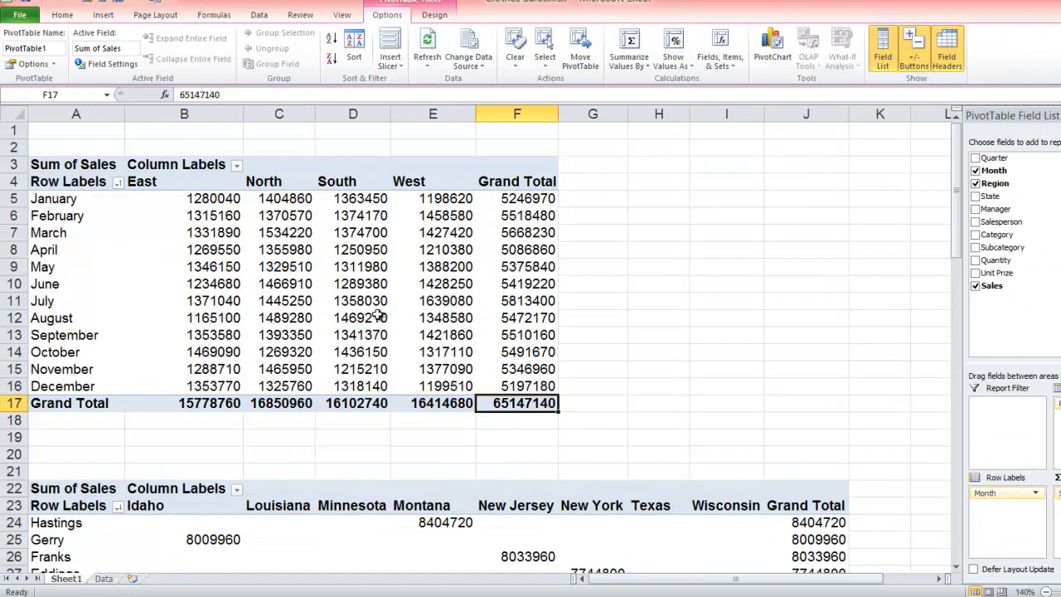
{"action": "mouse_move", "coordinate": [529, 402]}
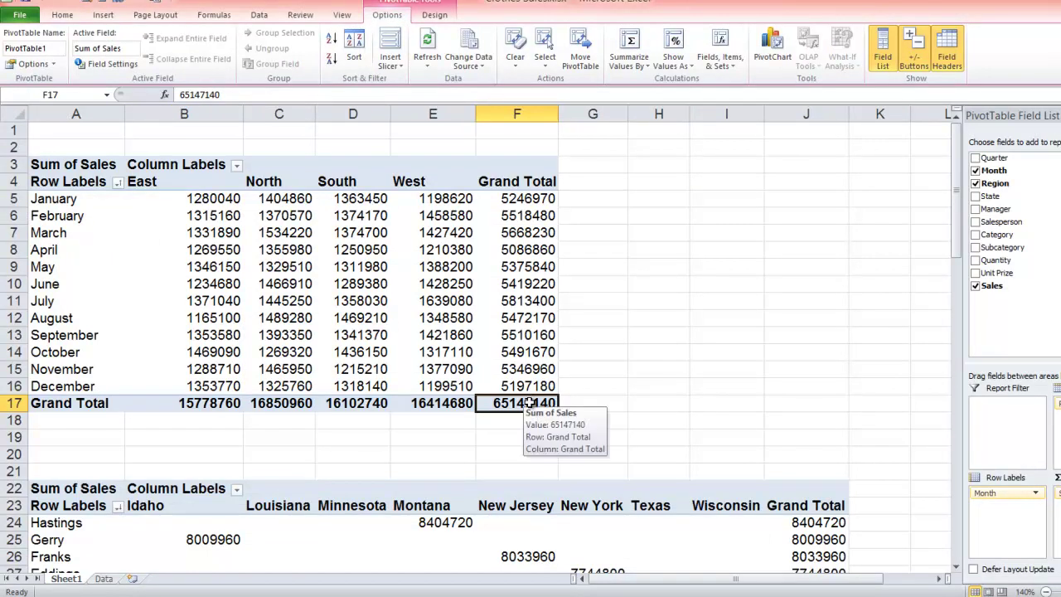
{"action": "left_click", "coordinate": [99, 578]}
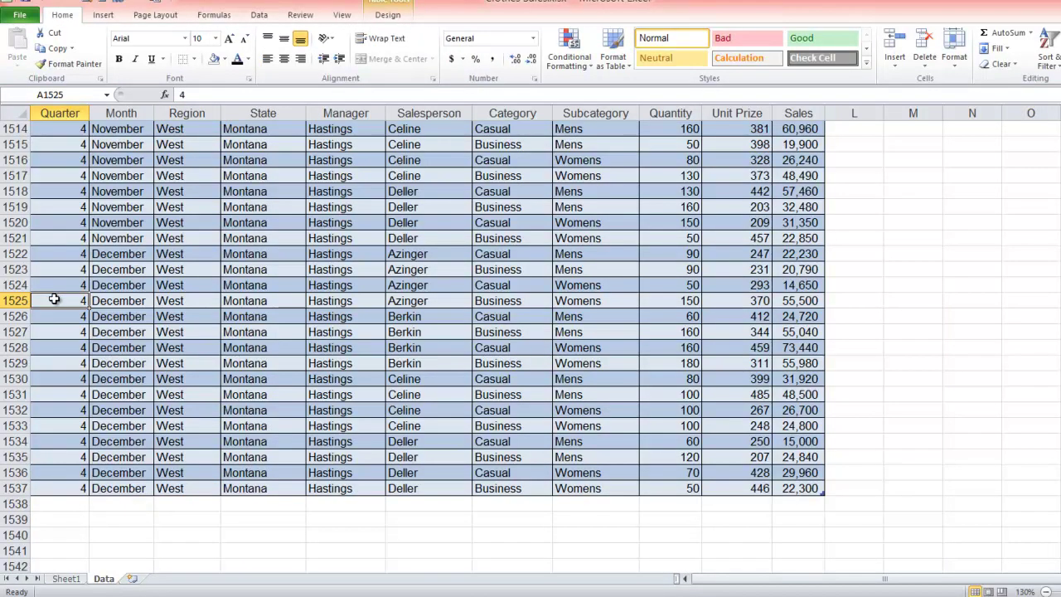
- Copy records A2:K1537 and paste them from row 1538, extending the data to row 3073
{"action": "key", "text": "ctrl+Home"}
{"action": "key", "text": "Down"}
{"action": "key", "text": "ctrl+shift+End"}
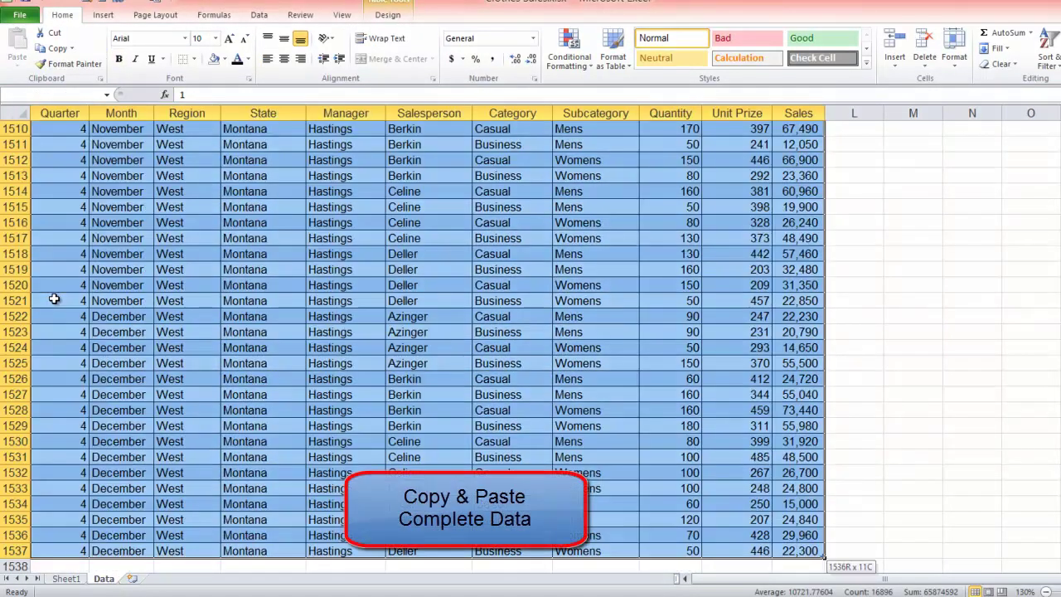
{"action": "key", "text": "ctrl+c"}
{"action": "scroll", "coordinate": [58, 331], "scroll_direction": "down", "scroll_amount": 2}
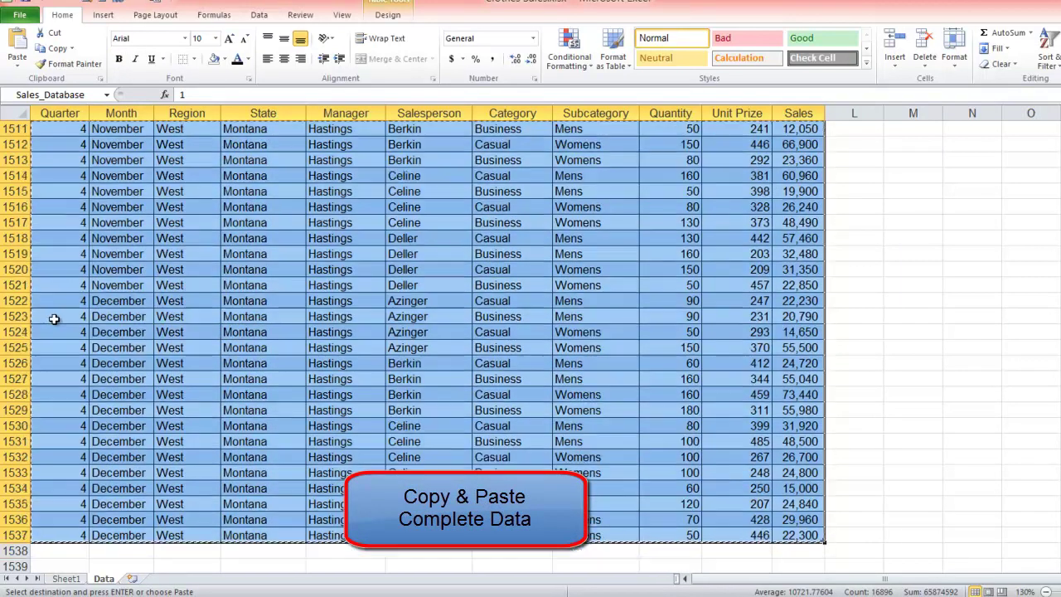
{"action": "left_click", "coordinate": [68, 492]}
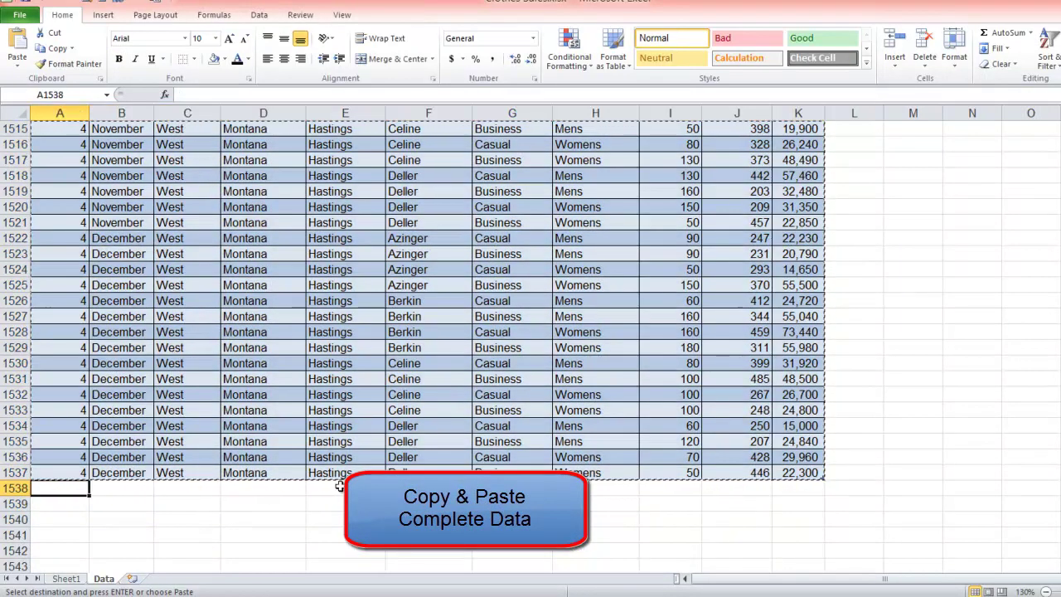
{"action": "key", "text": "Return"}
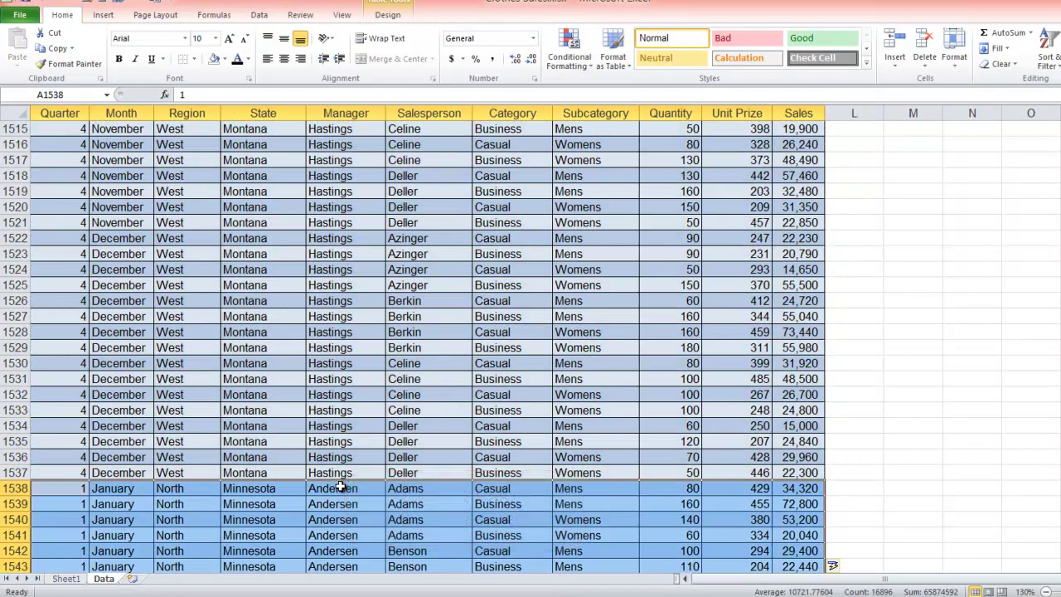
{"action": "left_click", "coordinate": [340, 489]}
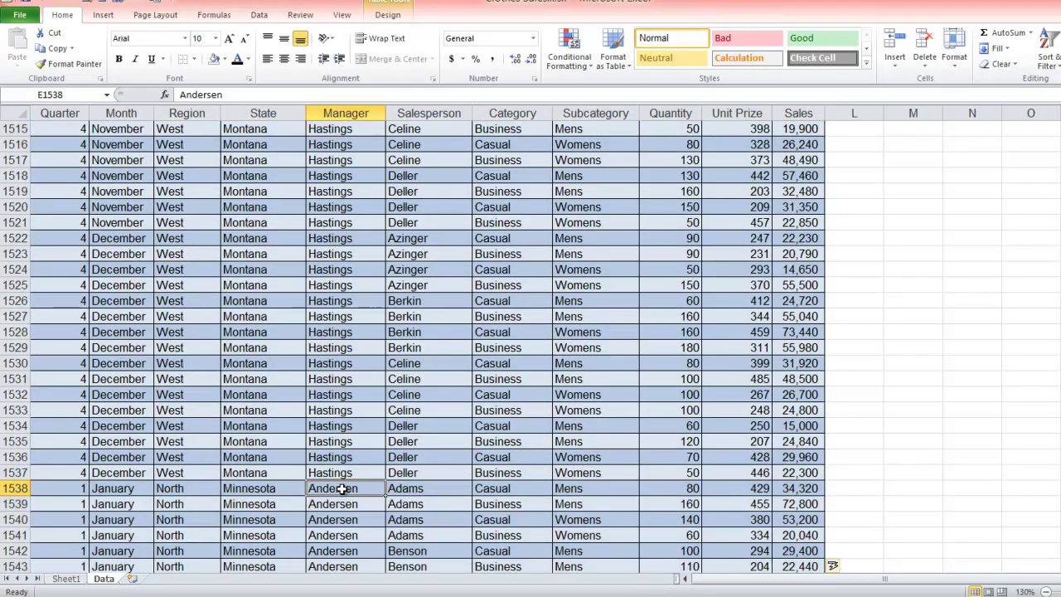
{"action": "key", "text": "ctrl+Down"}
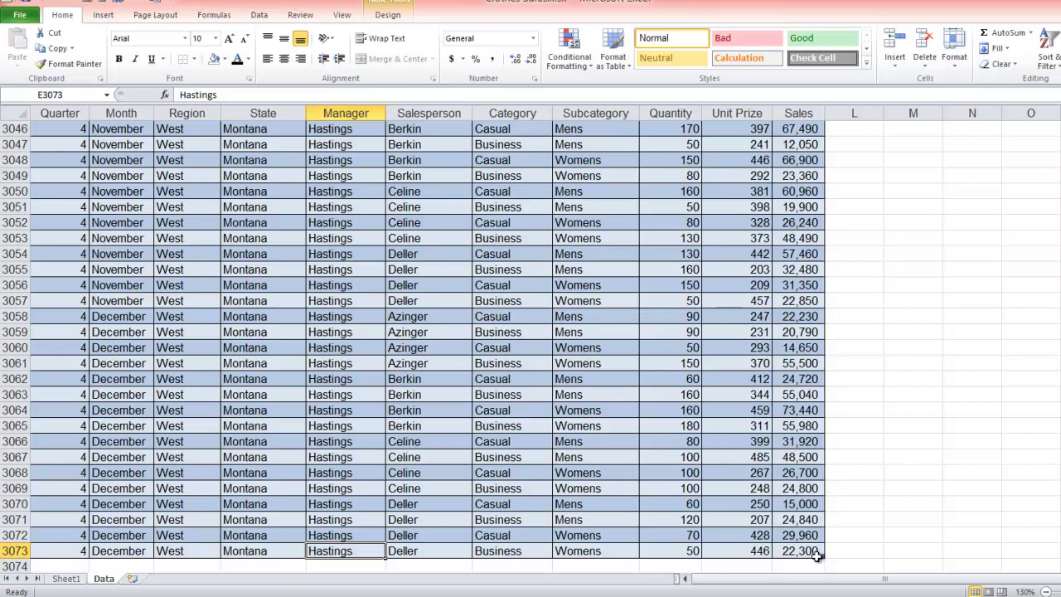
- Return to Sheet1's pivot tables and bring up the Refresh dropdown under PivotTable Tools Options
{"action": "left_click", "coordinate": [66, 579]}
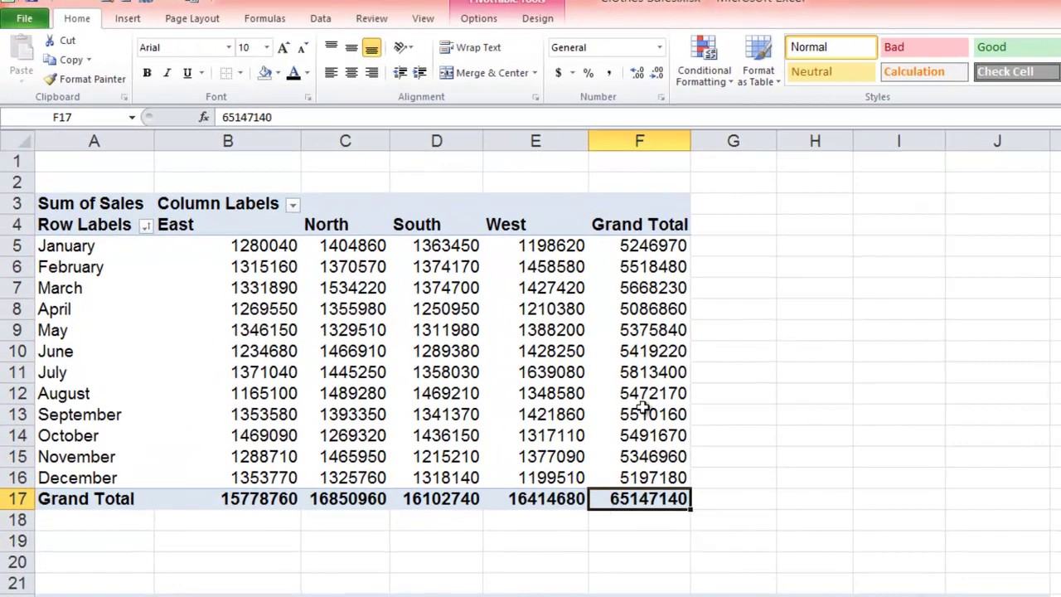
{"action": "mouse_move", "coordinate": [638, 500]}
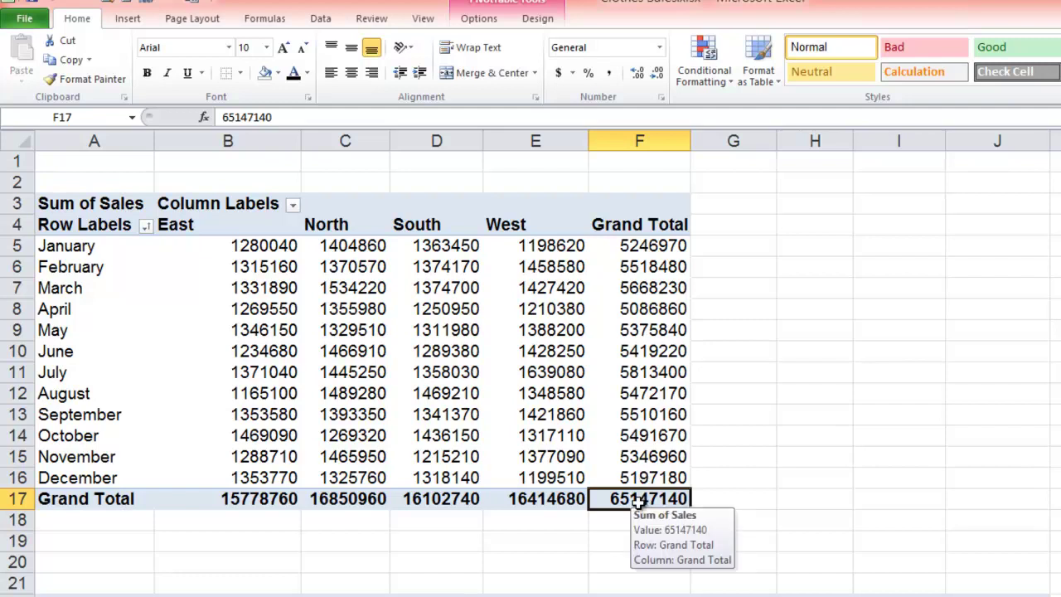
{"action": "left_click", "coordinate": [485, 20]}
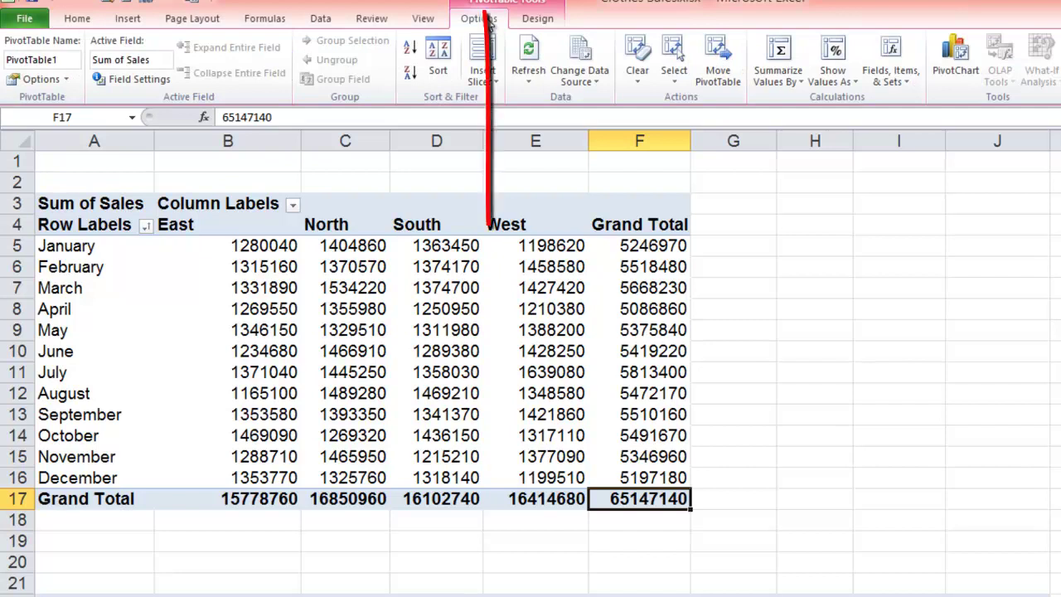
{"action": "left_click", "coordinate": [531, 79]}
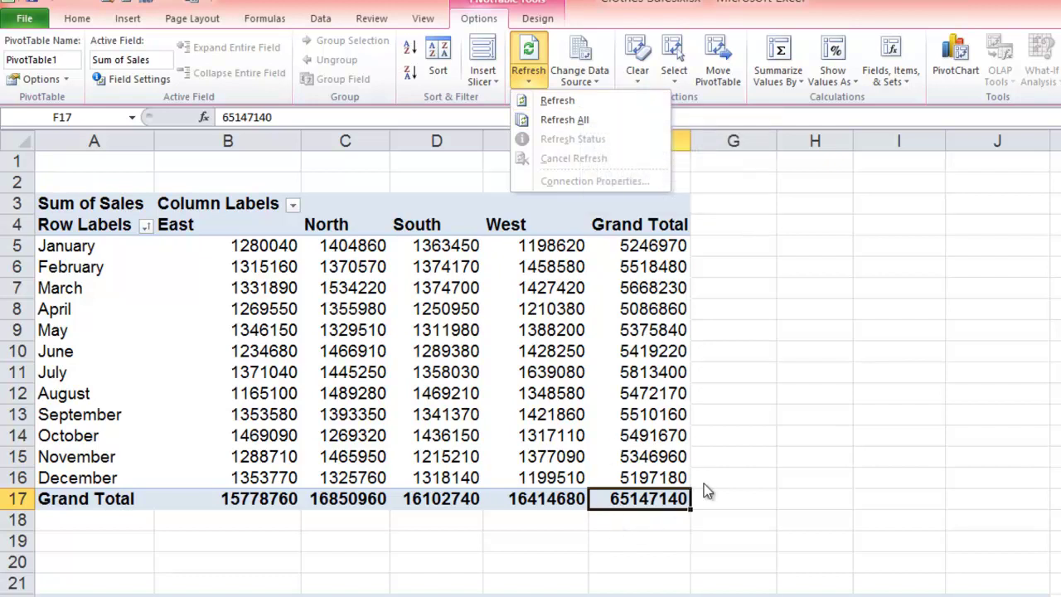
{"action": "key", "text": "Escape"}
{"action": "scroll", "coordinate": [765, 485], "scroll_direction": "down", "scroll_amount": 2}
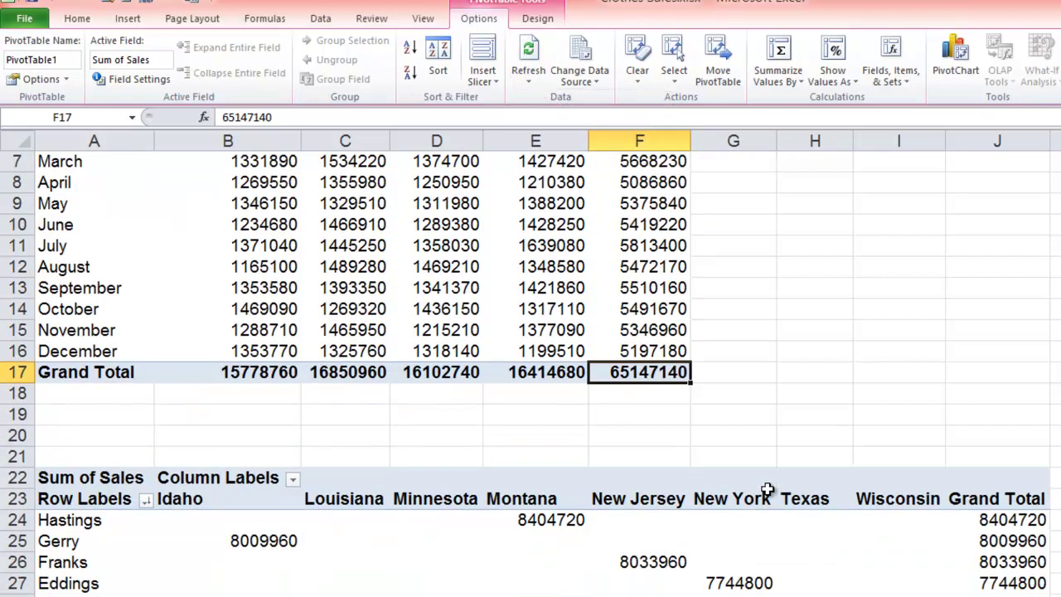
{"action": "scroll", "coordinate": [770, 493], "scroll_direction": "down", "scroll_amount": 2}
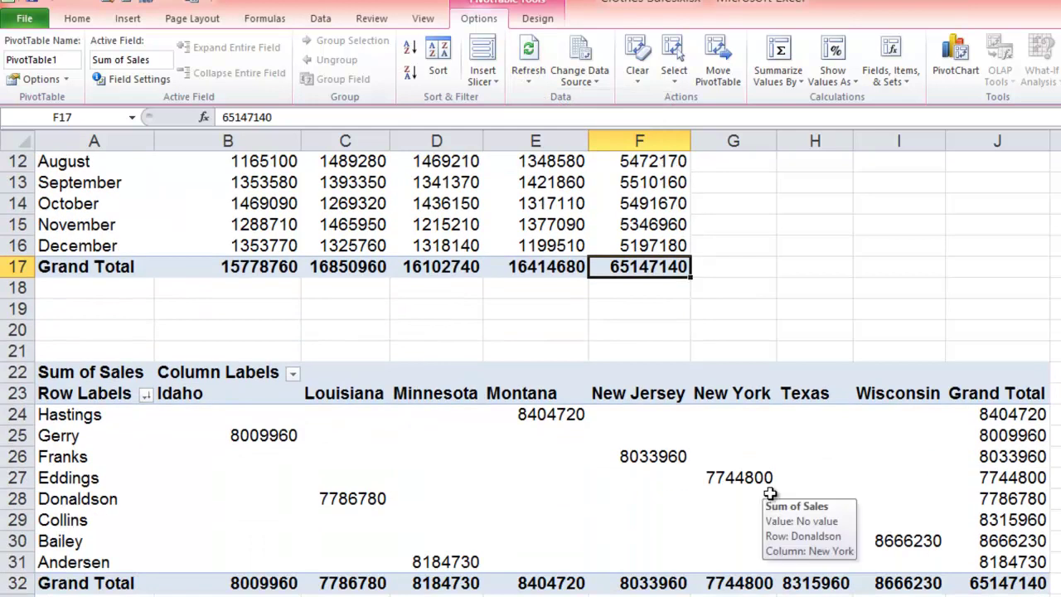
{"action": "left_click", "coordinate": [529, 76]}
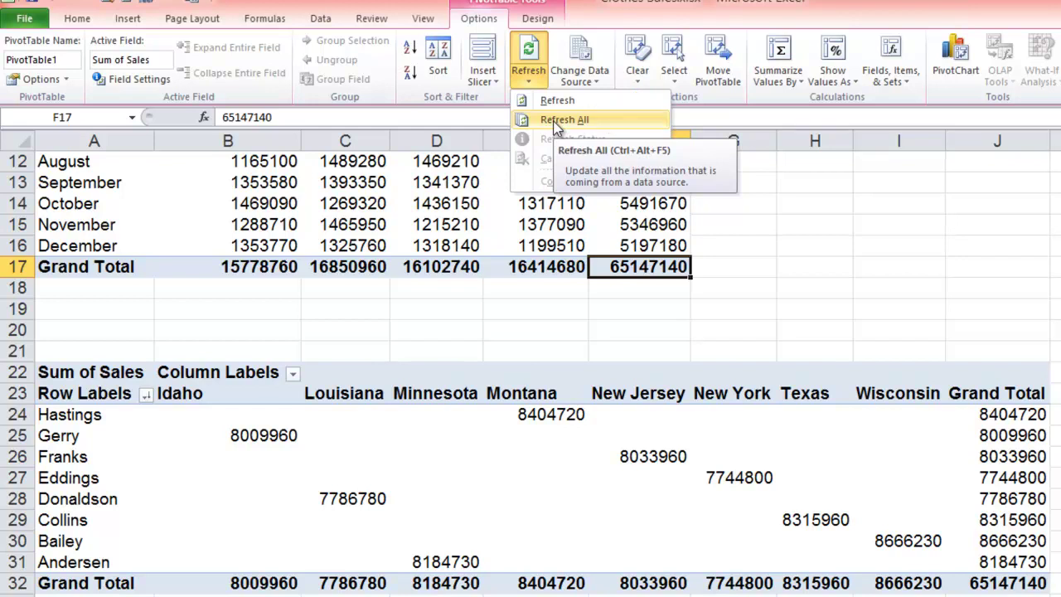
- Refresh All pivot tables and scroll through them to confirm the 130294280 grand total
{"action": "left_click", "coordinate": [556, 124]}
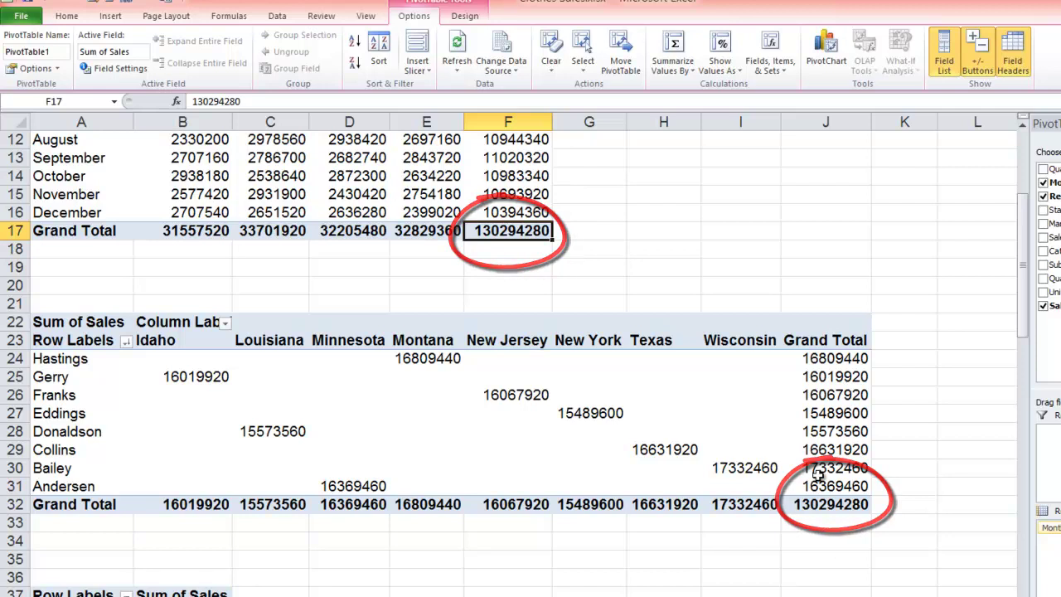
{"action": "scroll", "coordinate": [372, 464], "scroll_direction": "down", "scroll_amount": 2}
{"action": "scroll", "coordinate": [154, 480], "scroll_direction": "down", "scroll_amount": 2}
{"action": "scroll", "coordinate": [154, 484], "scroll_direction": "down", "scroll_amount": 1}
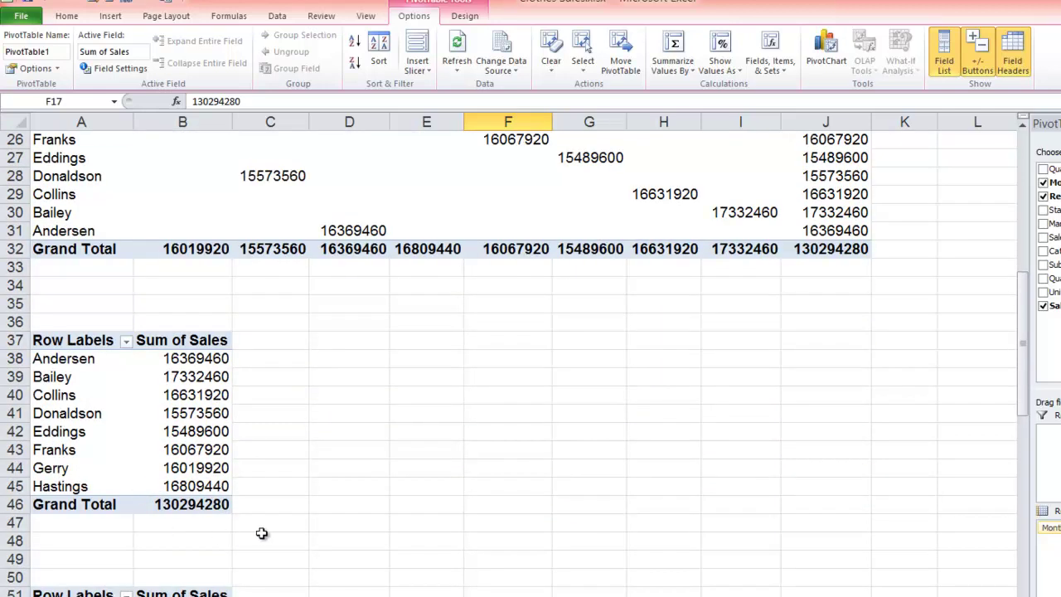
{"action": "scroll", "coordinate": [208, 481], "scroll_direction": "down", "scroll_amount": 2}
{"action": "scroll", "coordinate": [207, 486], "scroll_direction": "down", "scroll_amount": 3}
{"action": "scroll", "coordinate": [202, 480], "scroll_direction": "down", "scroll_amount": 2}
{"action": "scroll", "coordinate": [203, 480], "scroll_direction": "down", "scroll_amount": 2}
{"action": "scroll", "coordinate": [203, 481], "scroll_direction": "down", "scroll_amount": 4}
{"action": "scroll", "coordinate": [202, 481], "scroll_direction": "down", "scroll_amount": 1}
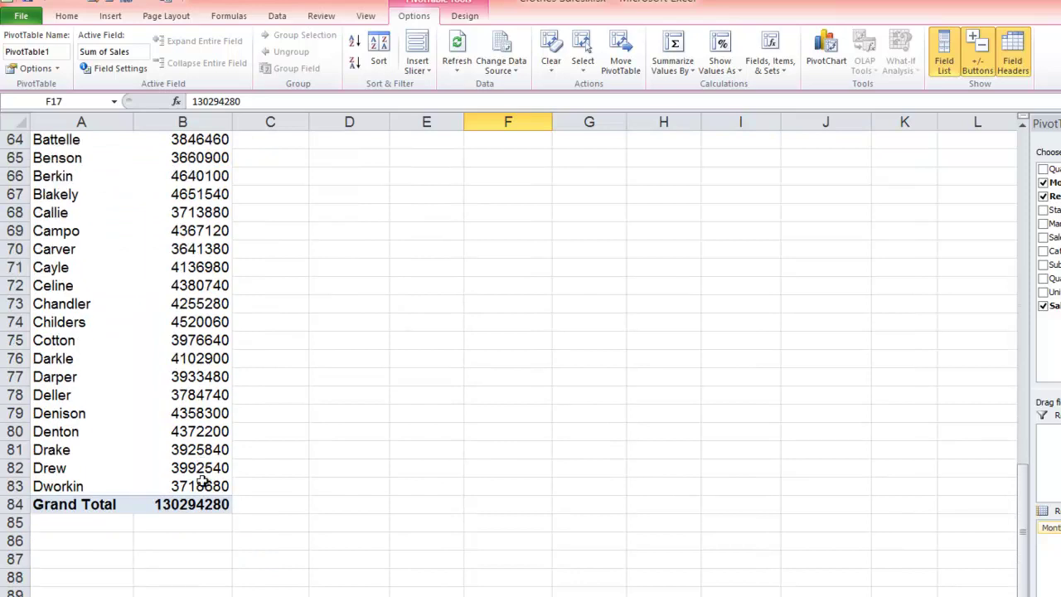
{"action": "left_click_drag", "start_coordinate": [1023, 493], "coordinate": [1021, 158]}
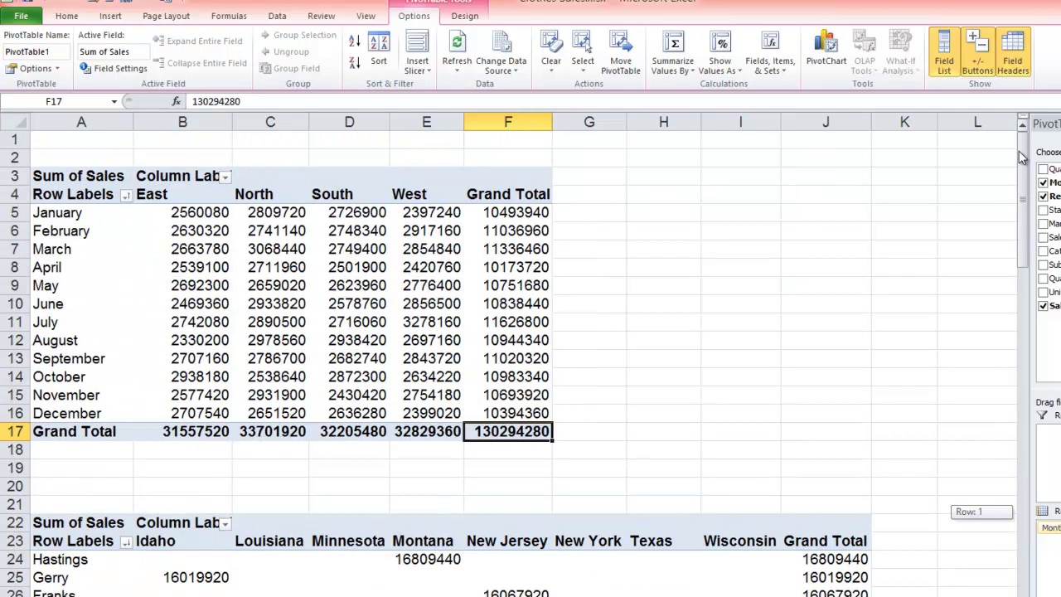
- Select a value in the first pivot table and expand the Change Data Source dropdown
{"action": "left_click", "coordinate": [192, 235]}
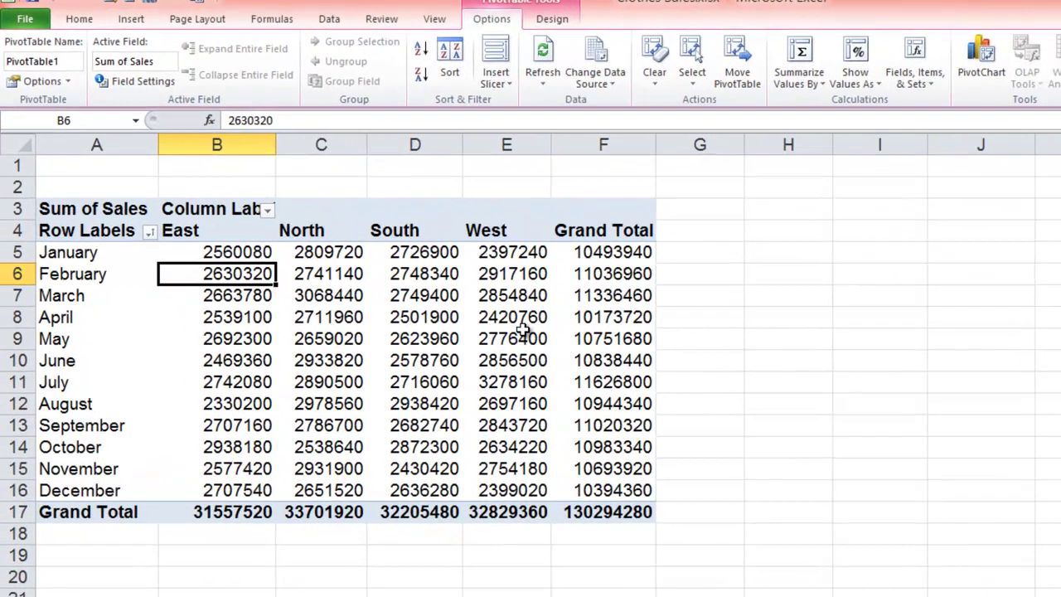
{"action": "left_click", "coordinate": [441, 282]}
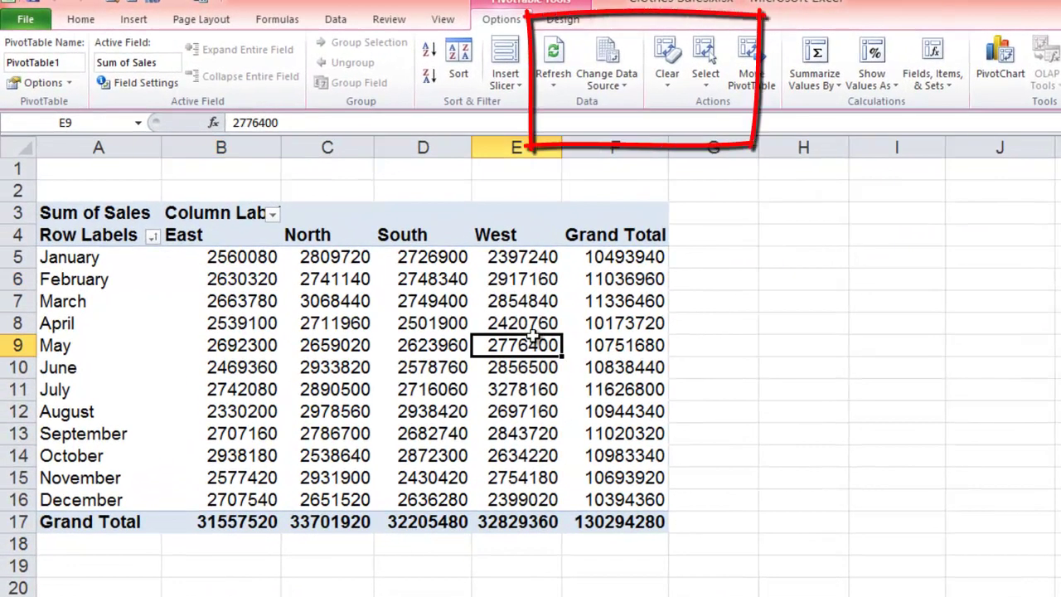
{"action": "left_click", "coordinate": [633, 88]}
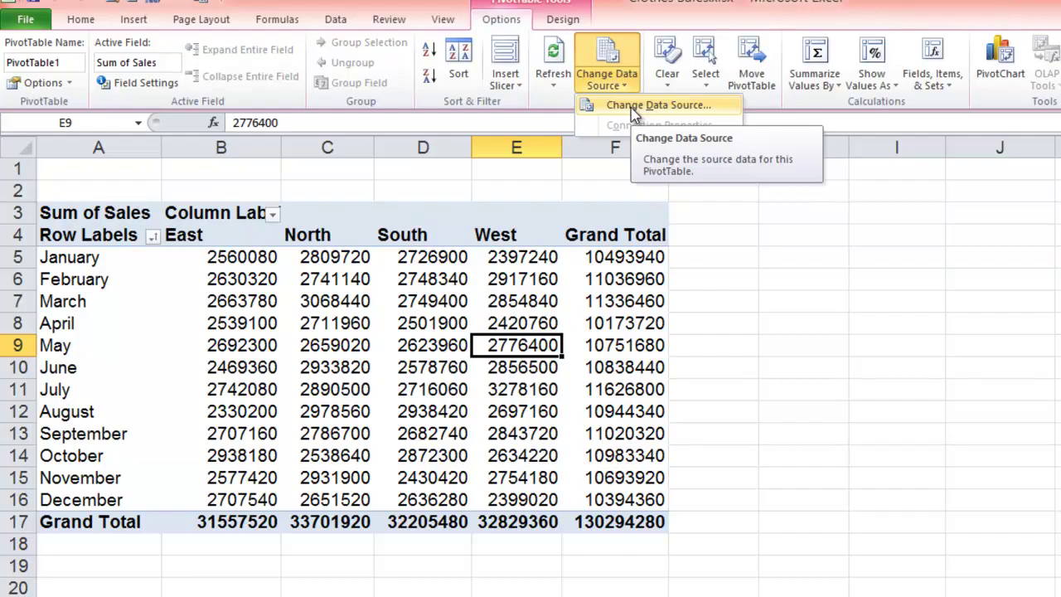
- Check that Change Data Source shows the Sales_Database range, then close the dialog
{"action": "left_click", "coordinate": [637, 112]}
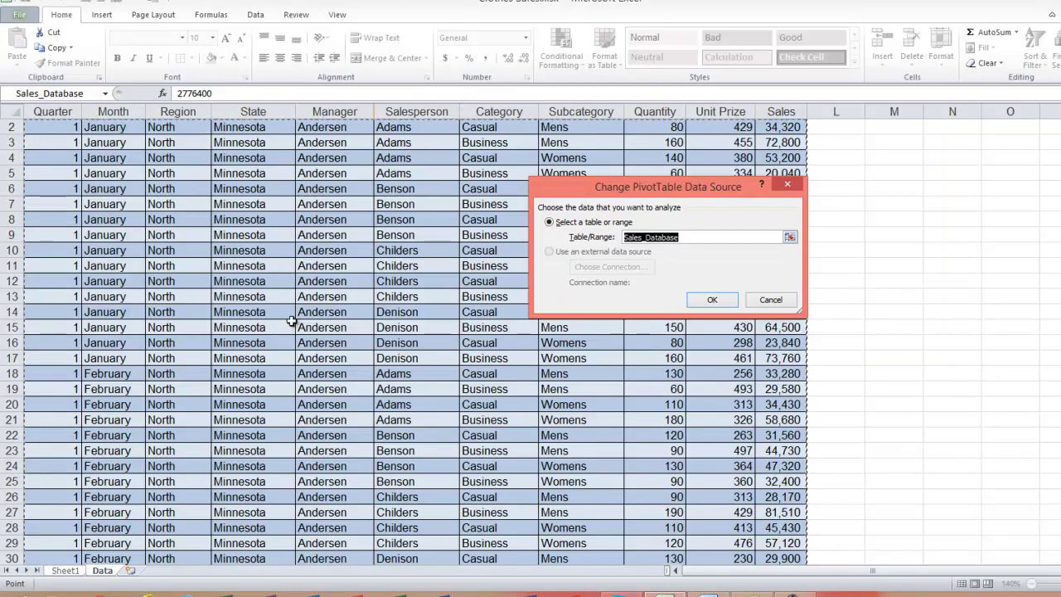
{"action": "left_click", "coordinate": [712, 300]}
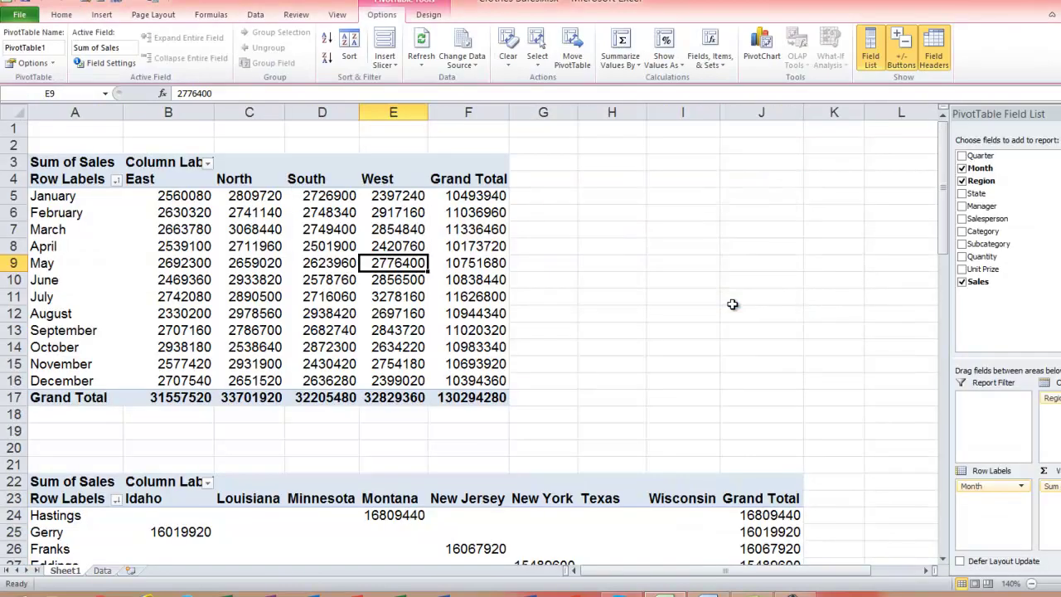